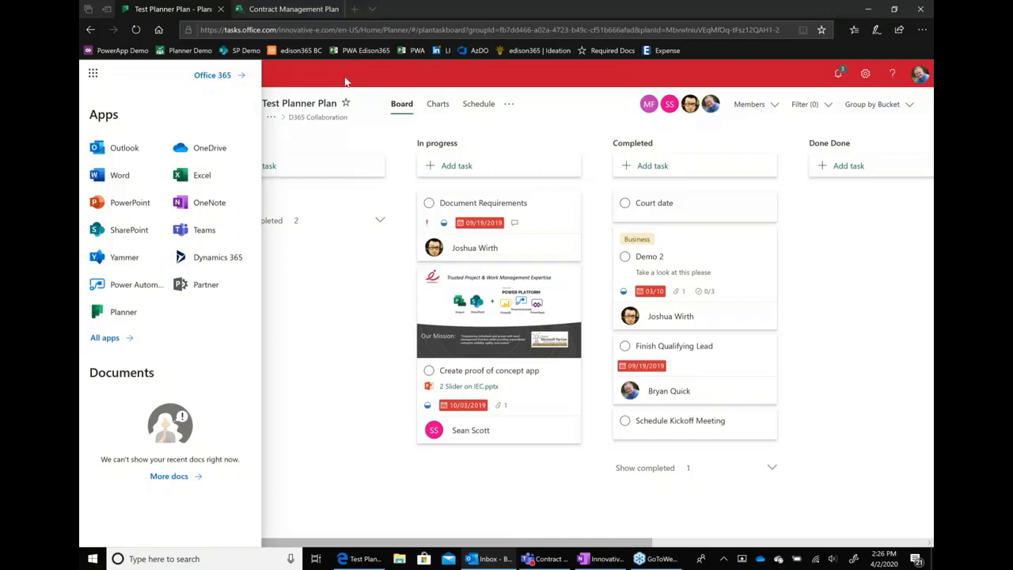
# Open Project from the All apps list to start a new untitled project
pyautogui.click(114, 341)
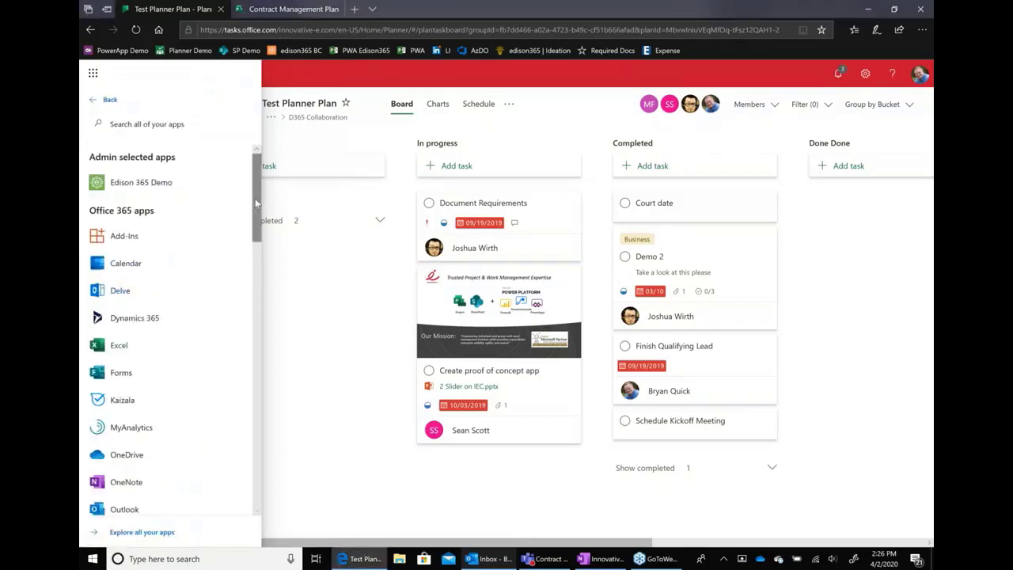
pyautogui.moveTo(255, 198); pyautogui.dragTo(253, 311)
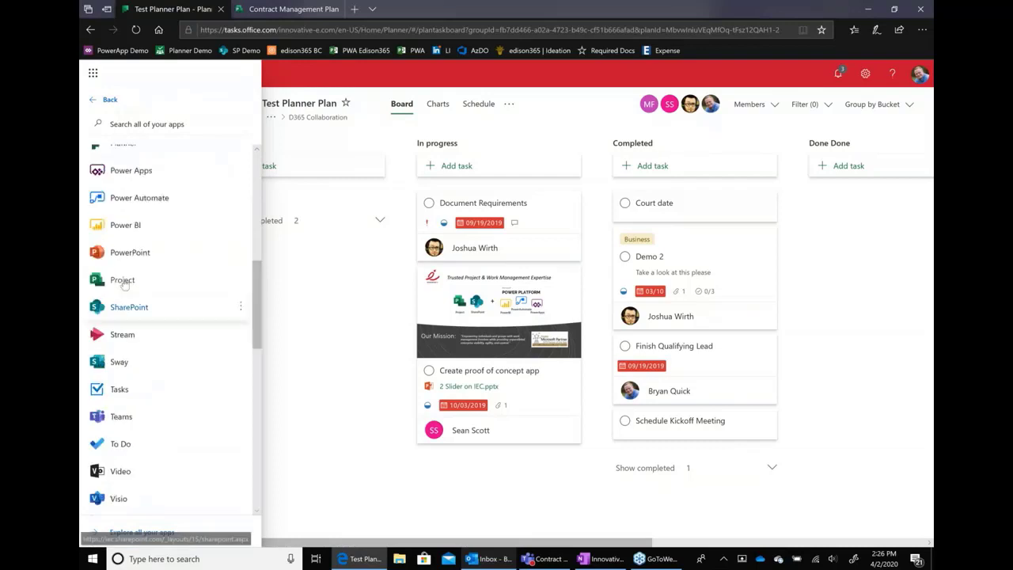
pyautogui.click(175, 275)
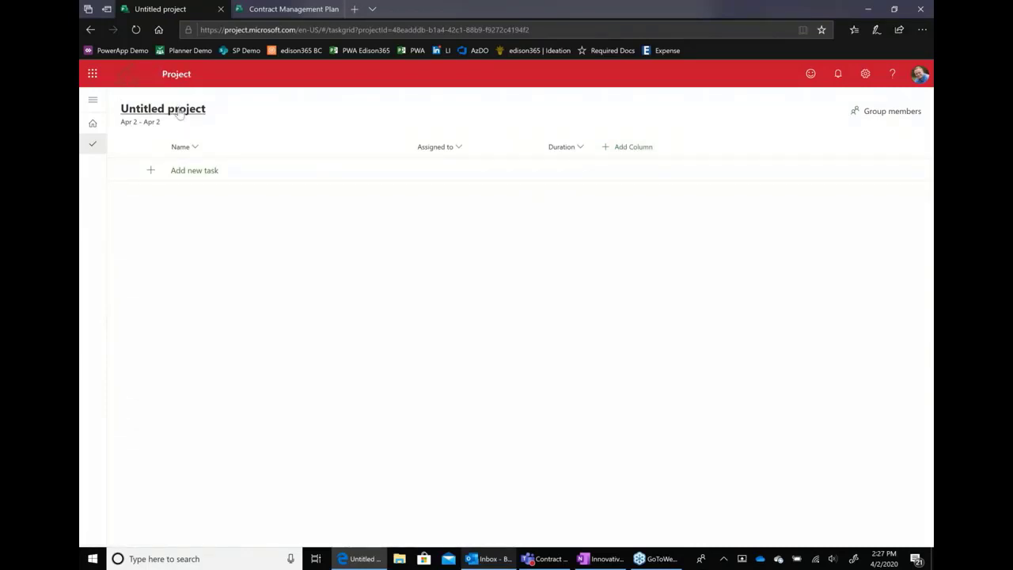
# Rename the project 'Home Classroom' and set its start date to April 6, 2020
pyautogui.click(179, 113)
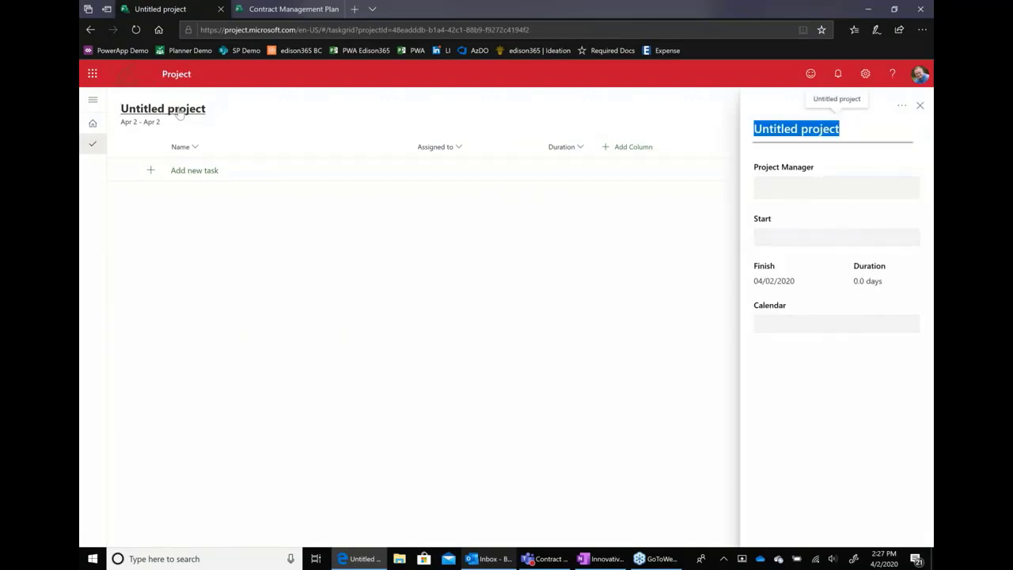
pyautogui.write('Home ')
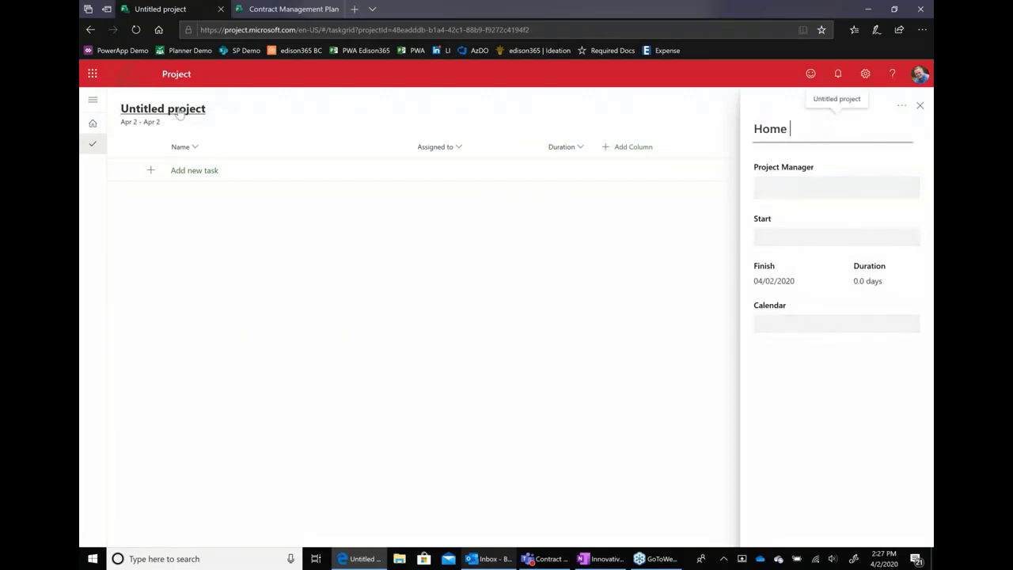
pyautogui.write('Class')
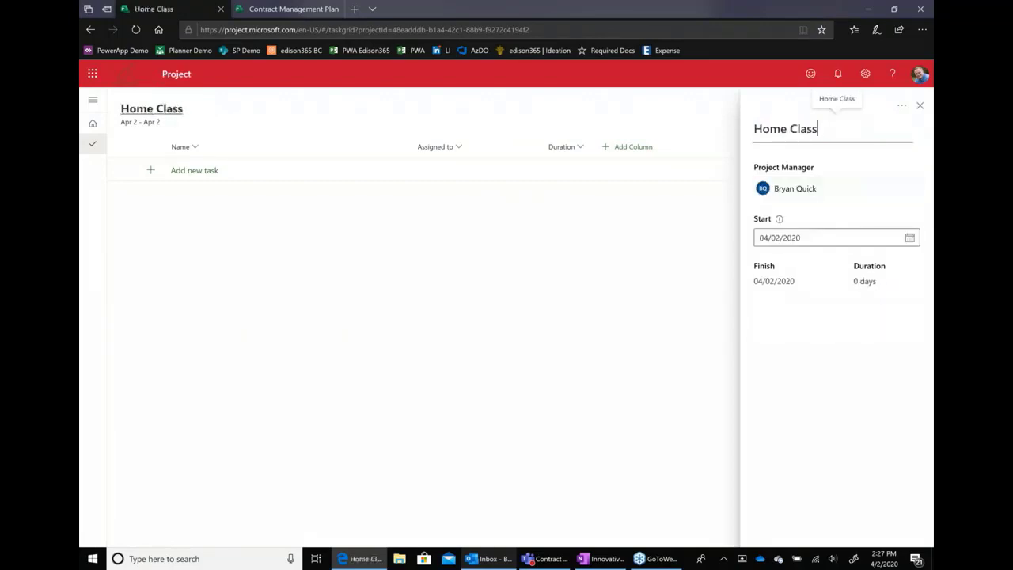
pyautogui.write('room')
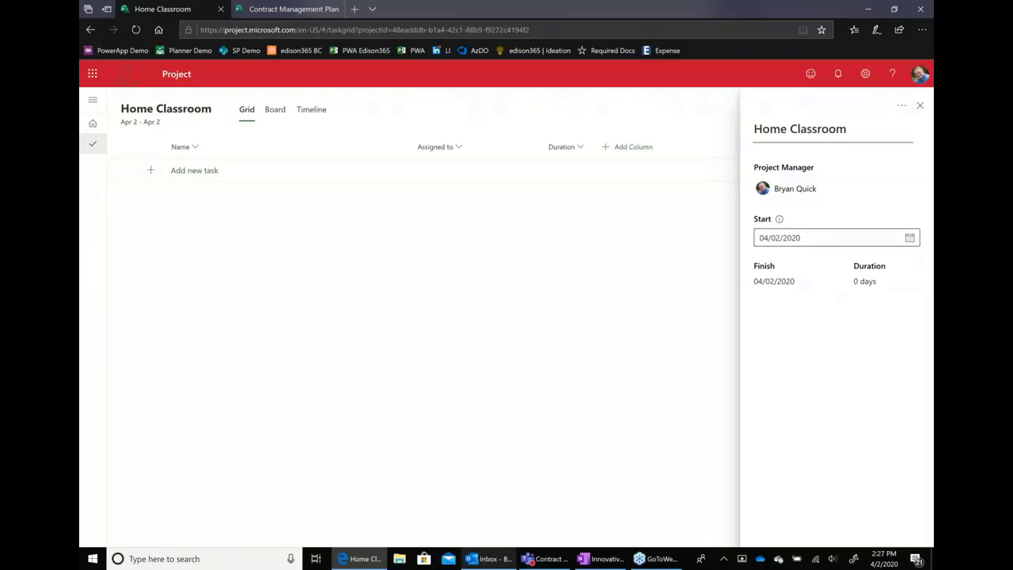
pyautogui.click(909, 238)
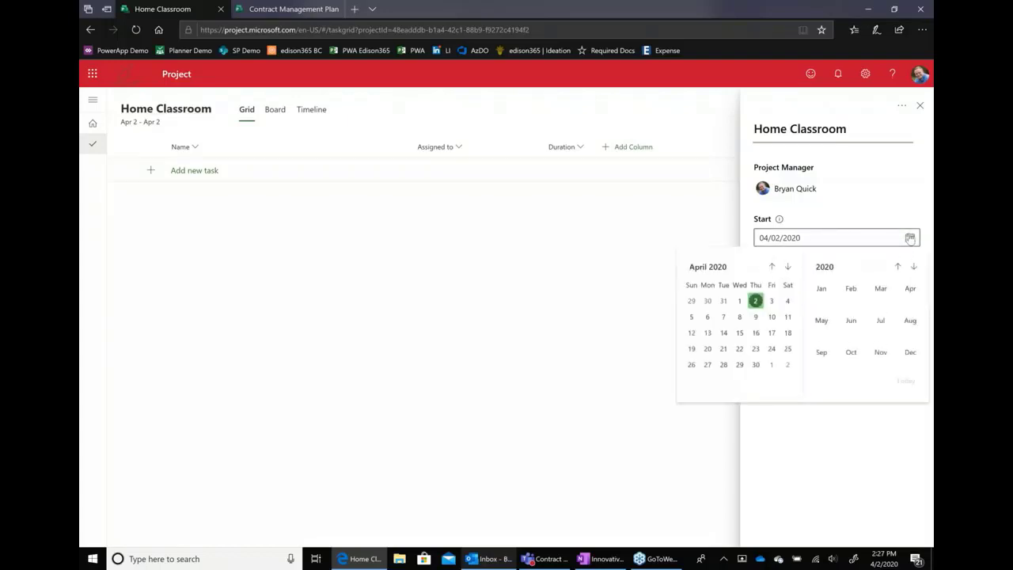
pyautogui.click(708, 316)
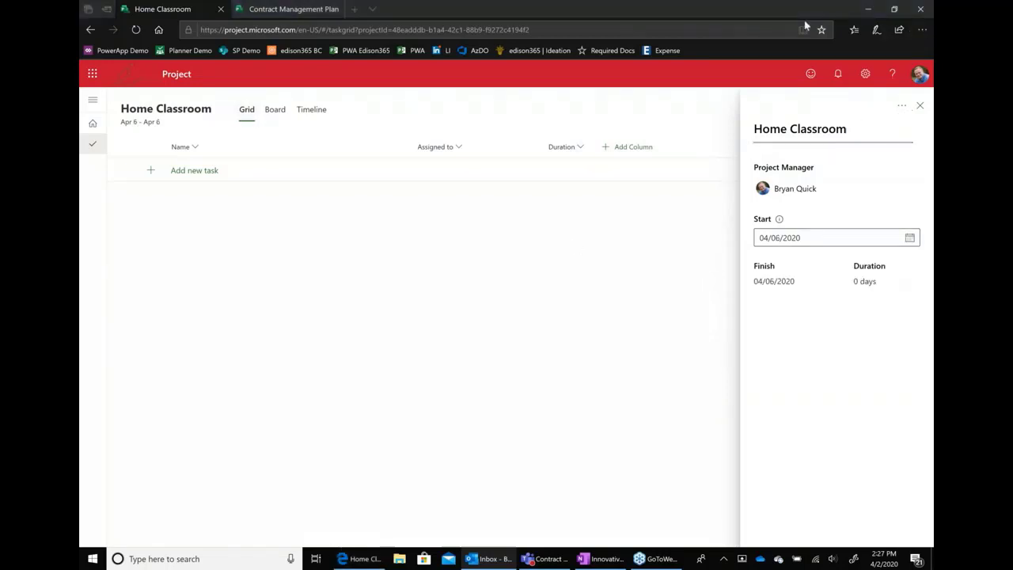
# Add tasks Clean out Dining Room, Set Up the Computers and Hang a Whiteboard
pyautogui.click(205, 171)
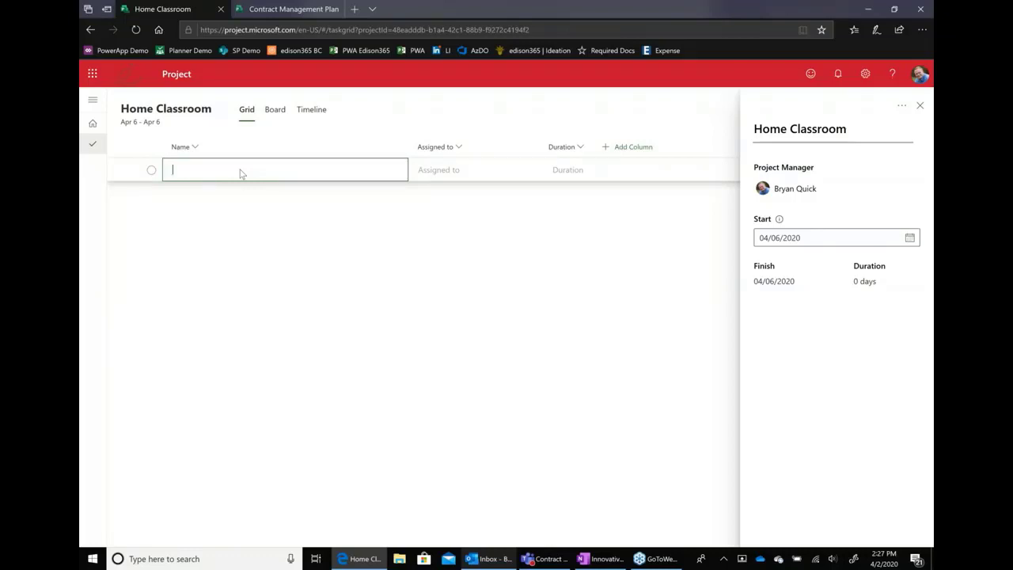
pyautogui.write('Clean out Dining Room')
pyautogui.press('Return')
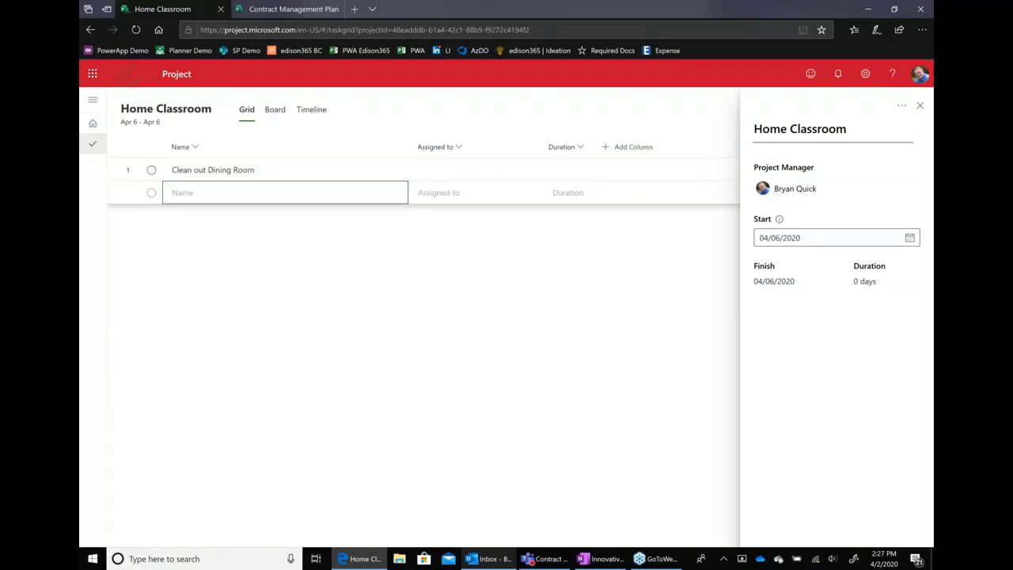
pyautogui.write('Set Up the Computers')
pyautogui.press('Return')
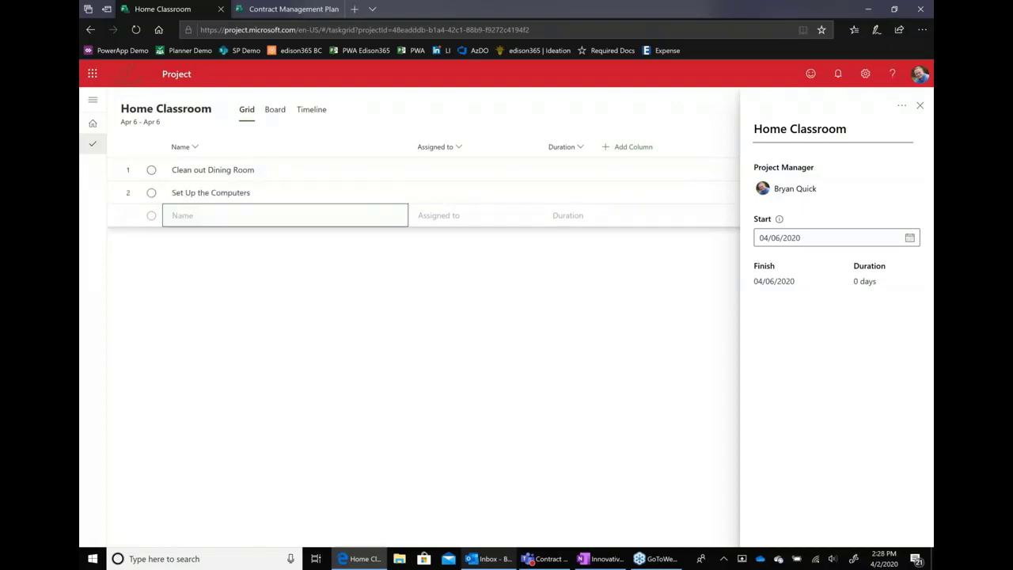
pyautogui.write('Hang a Whiteboard')
pyautogui.press('Return')
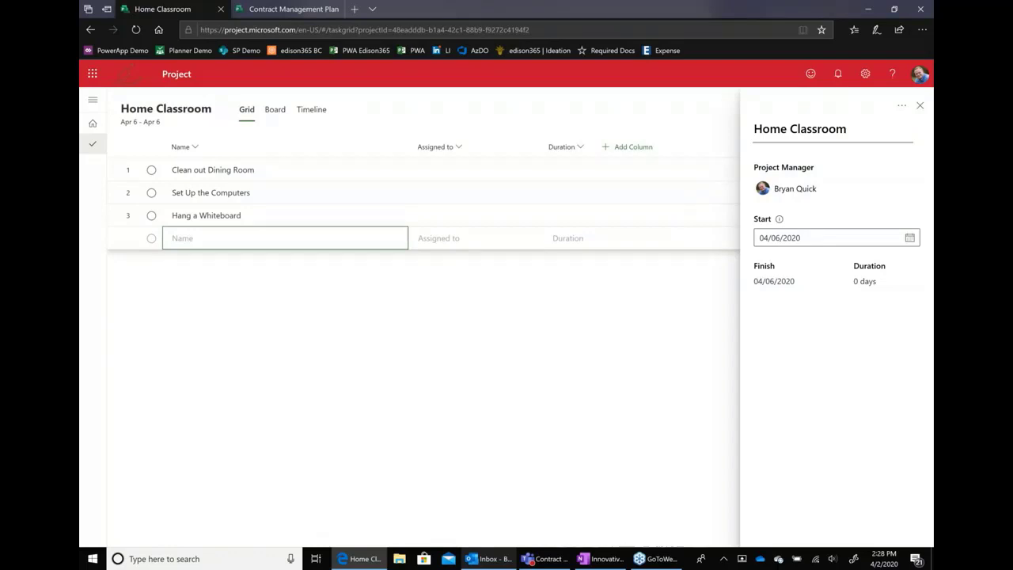
# Add tasks Get Headphones, Get Power Extension Cord and Technology Setup
pyautogui.write('Get Headphones')
pyautogui.press('Return')
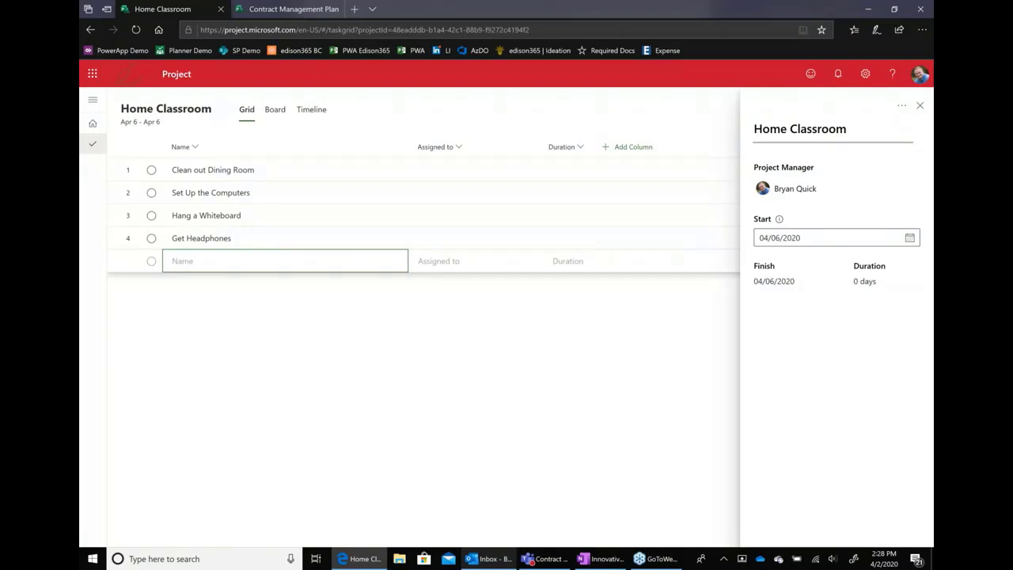
pyautogui.write('Get Power Extension Cord')
pyautogui.press('Return')
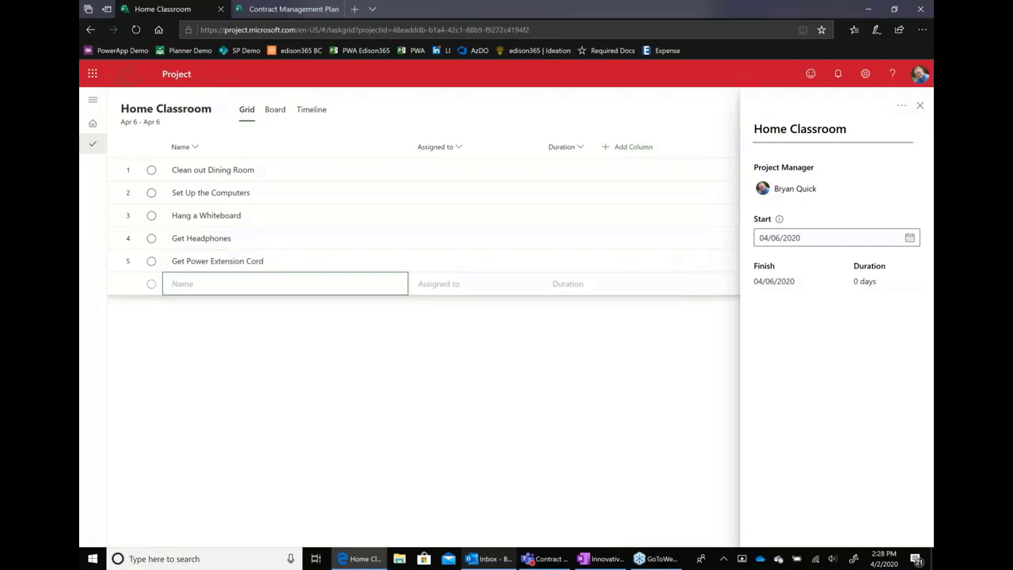
pyautogui.write('Technology Setup')
pyautogui.press('Return')
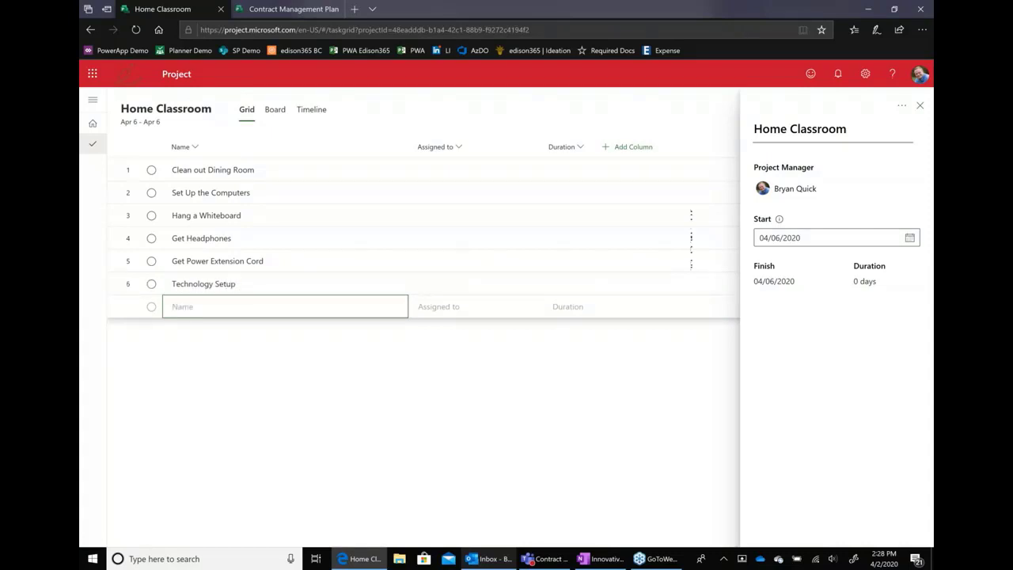
# Add tasks Schoology, iReady and Edmodo
pyautogui.write('Schoology')
pyautogui.press('Return')
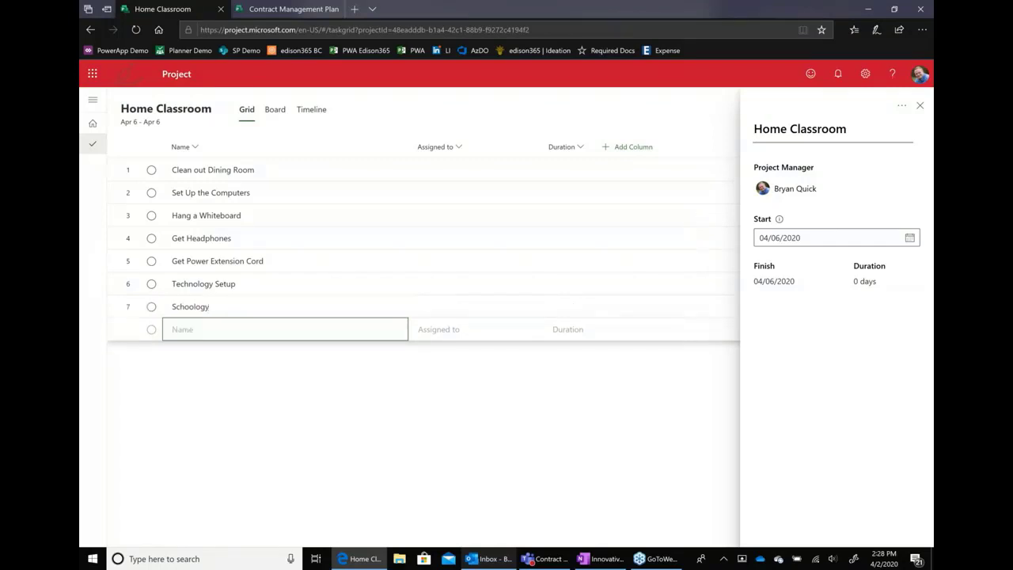
pyautogui.write('iReady')
pyautogui.press('Return')
pyautogui.write('Edmodo')
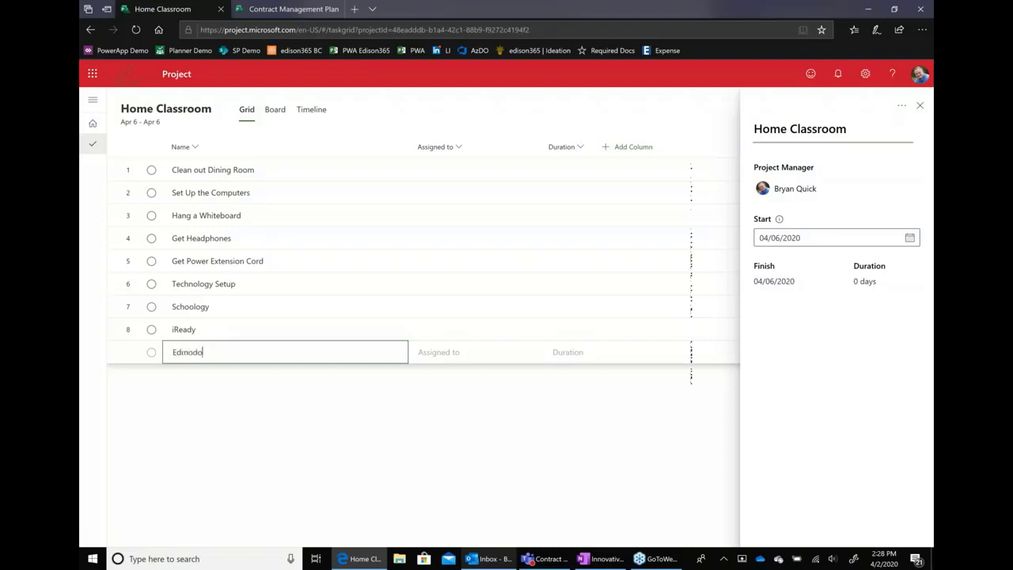
pyautogui.press('Return')
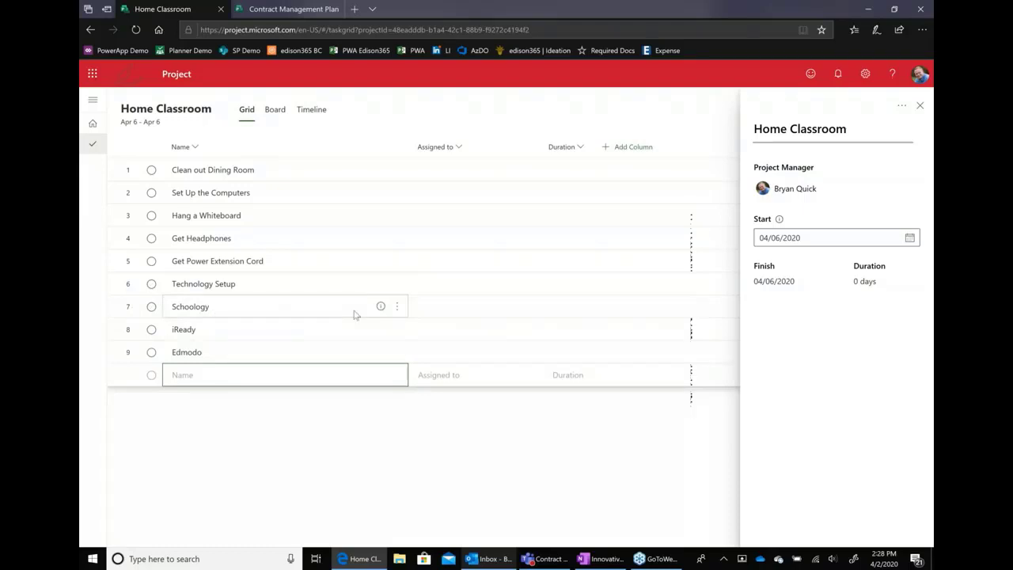
# Make Schoology, iReady and Edmodo subtasks of Technology Setup
pyautogui.click(398, 308)
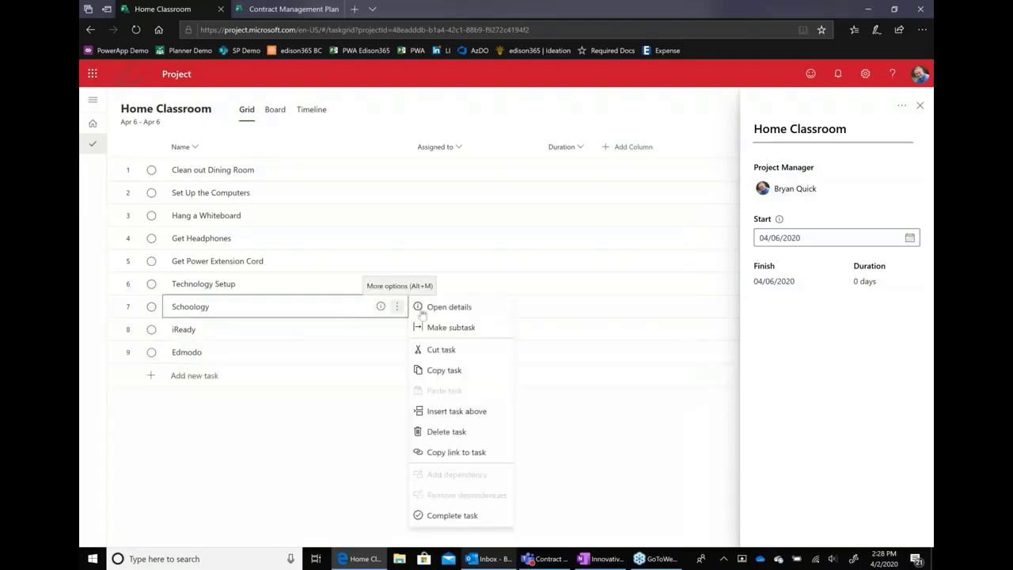
pyautogui.click(463, 328)
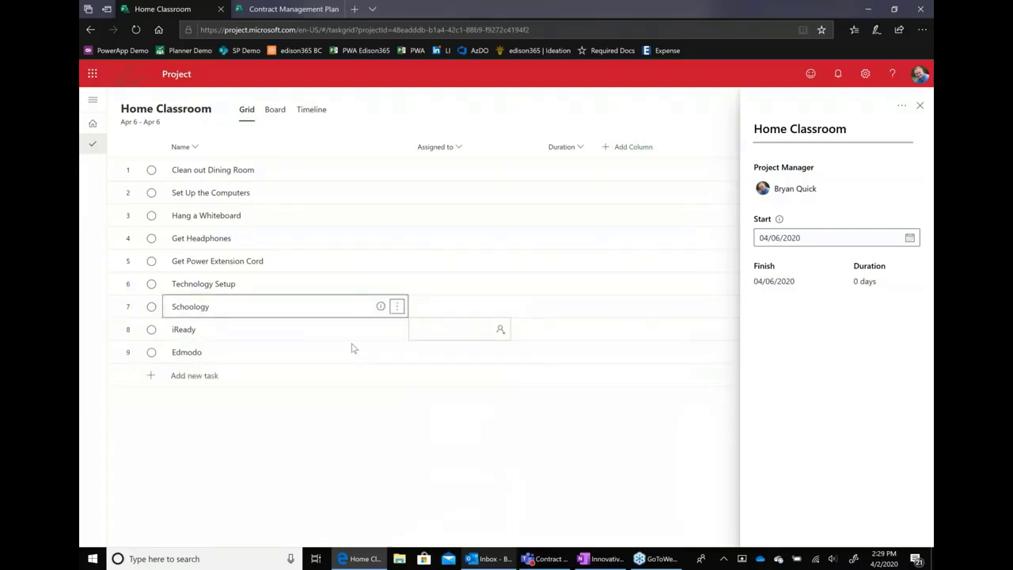
pyautogui.click(397, 330)
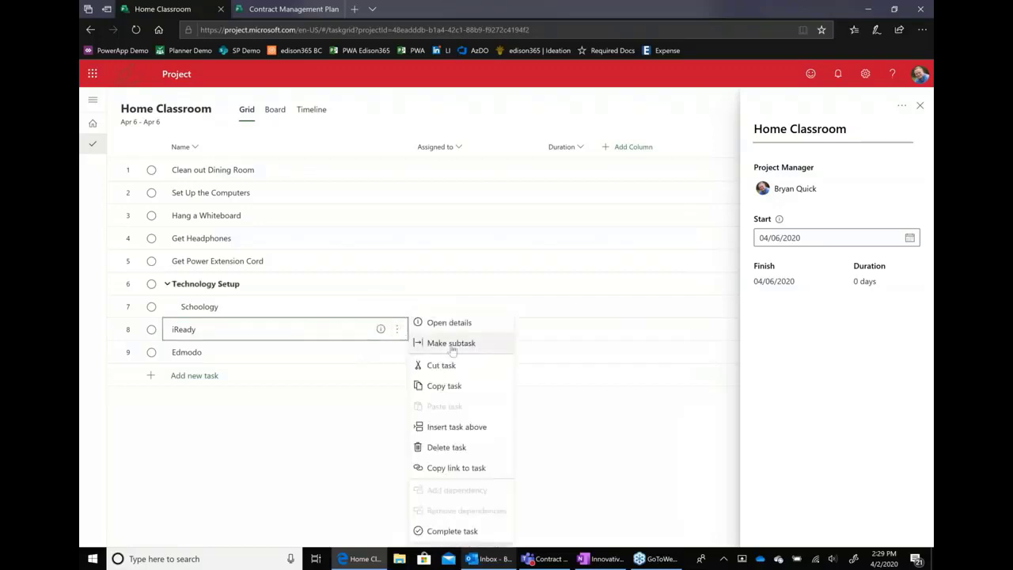
pyautogui.click(451, 345)
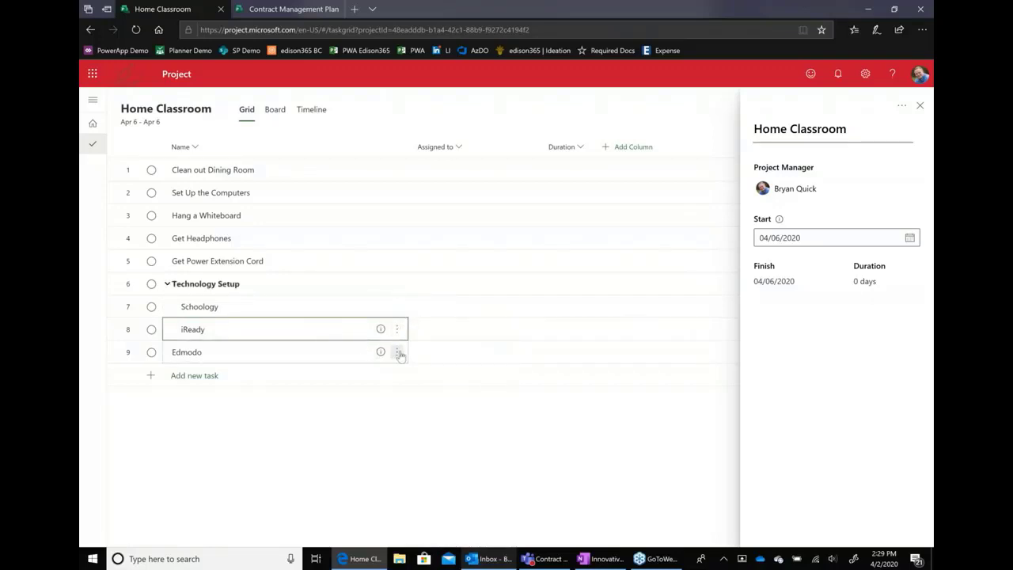
pyautogui.click(398, 352)
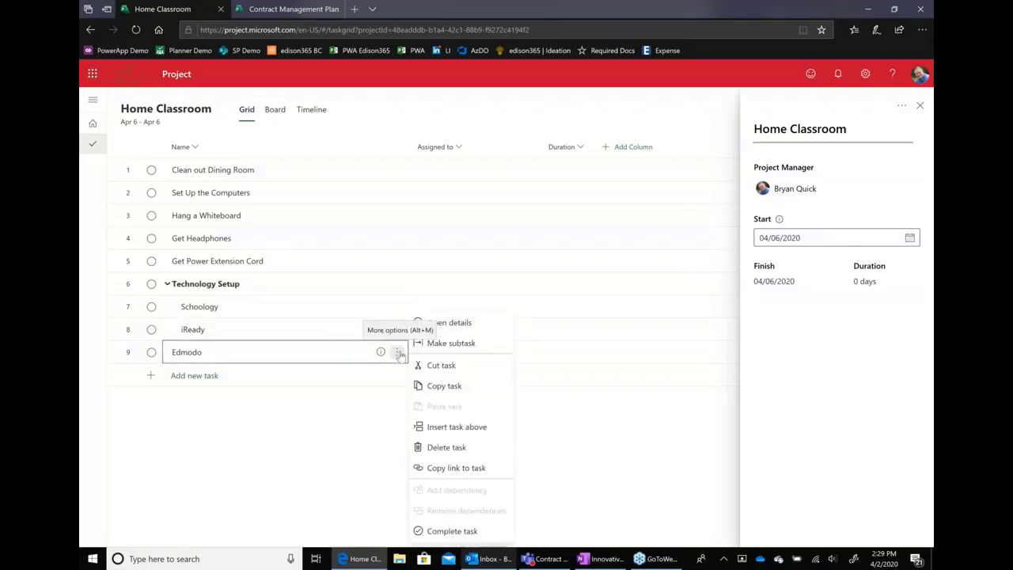
pyautogui.click(459, 346)
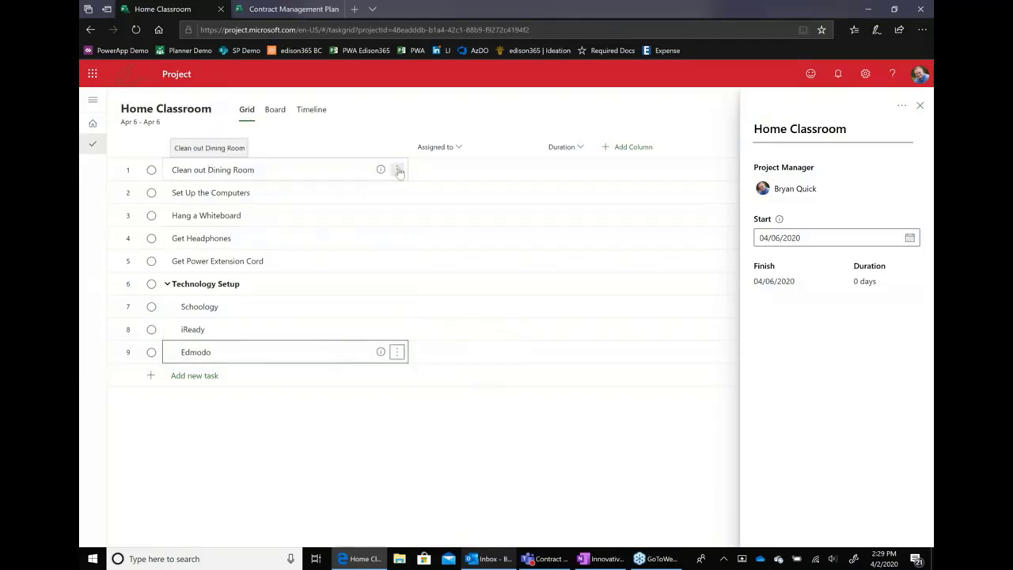
# Insert a new task named 'Room Setup' above Clean out Dining Room
pyautogui.click(398, 170)
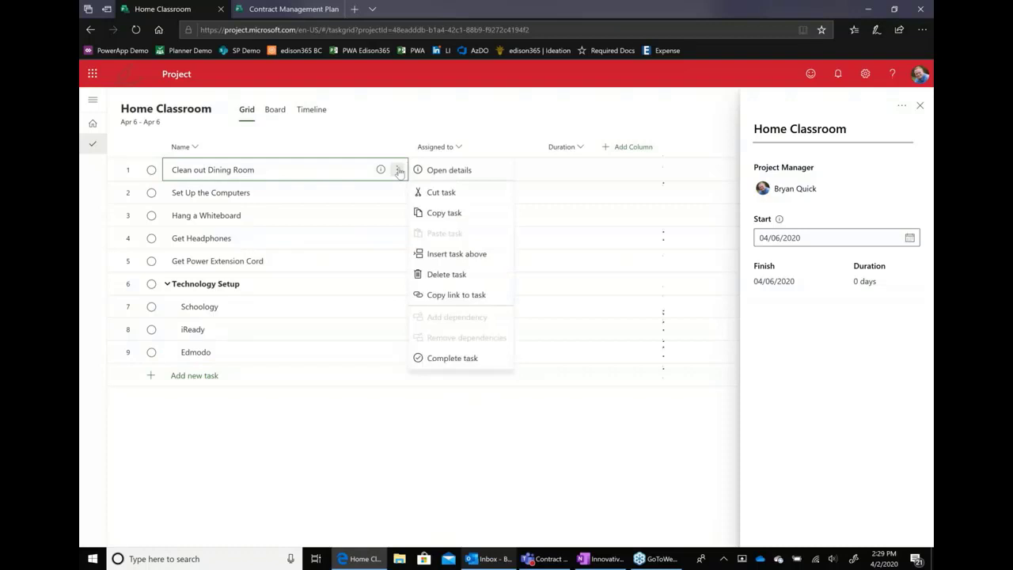
pyautogui.click(472, 254)
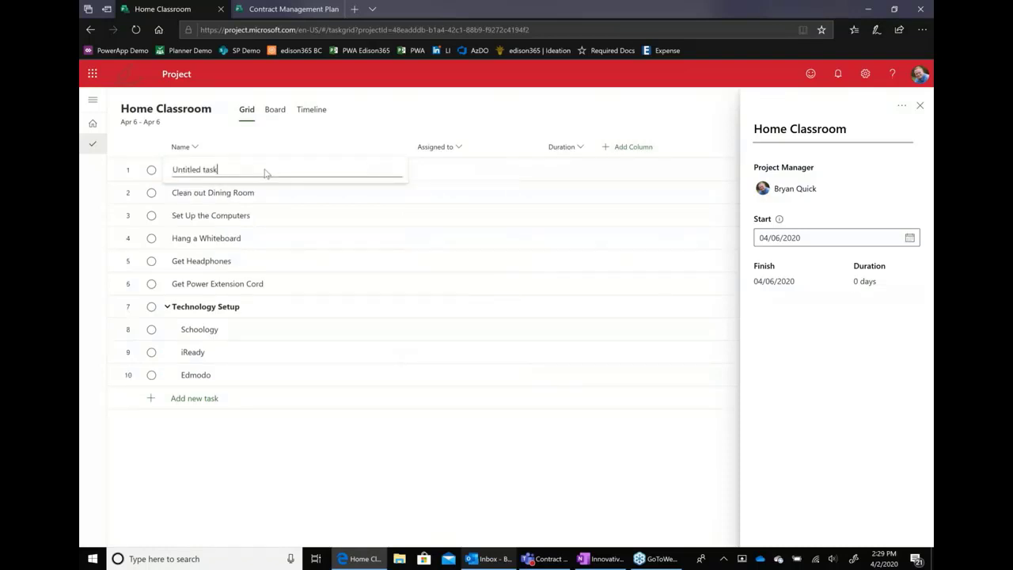
pyautogui.press('BackSpace')
pyautogui.press('BackSpace')
pyautogui.press('BackSpace')
pyautogui.press('BackSpace')
pyautogui.press('BackSpace')
pyautogui.press('BackSpace')
pyautogui.press('BackSpace')
pyautogui.press('BackSpace')
pyautogui.press('BackSpace')
pyautogui.press('BackSpace')
pyautogui.press('BackSpace')
pyautogui.press('BackSpace')
pyautogui.press('BackSpace')
pyautogui.write('Room Setup')
pyautogui.press('Return')
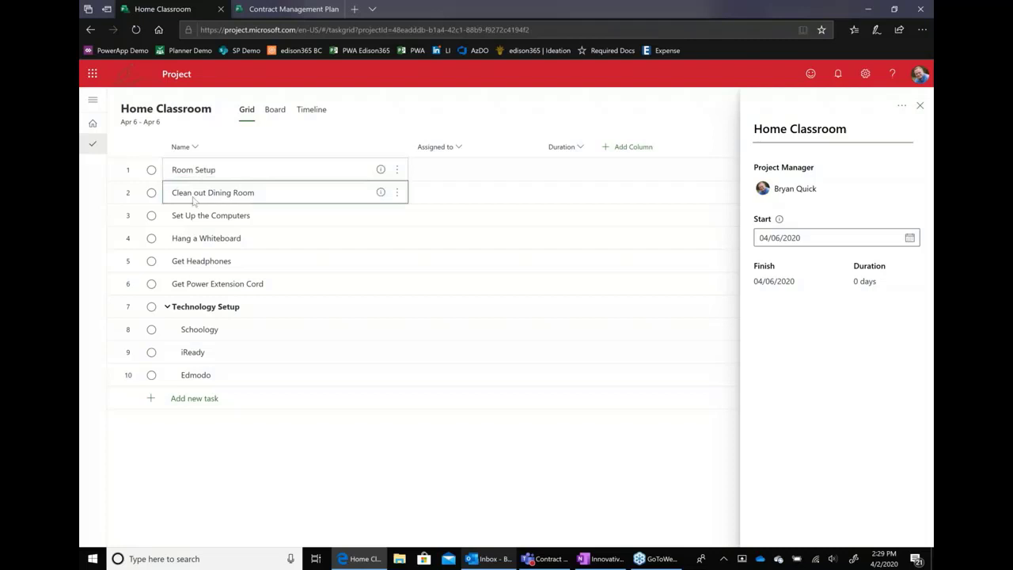
# Make Clean out Dining Room through Get Power Extension Cord subtasks of Room Setup
pyautogui.click(397, 192)
pyautogui.click(441, 215)
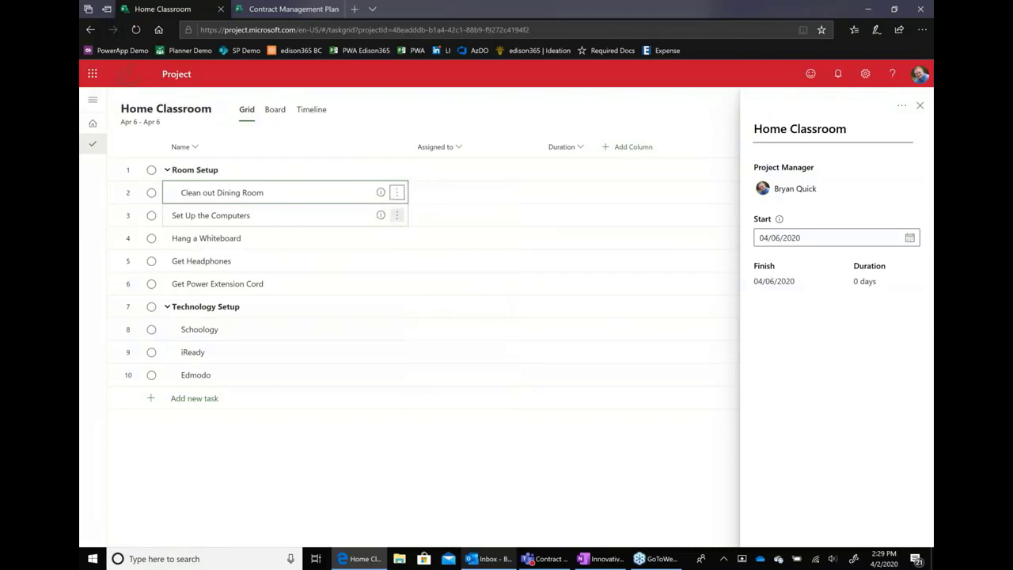
pyautogui.click(397, 215)
pyautogui.click(443, 235)
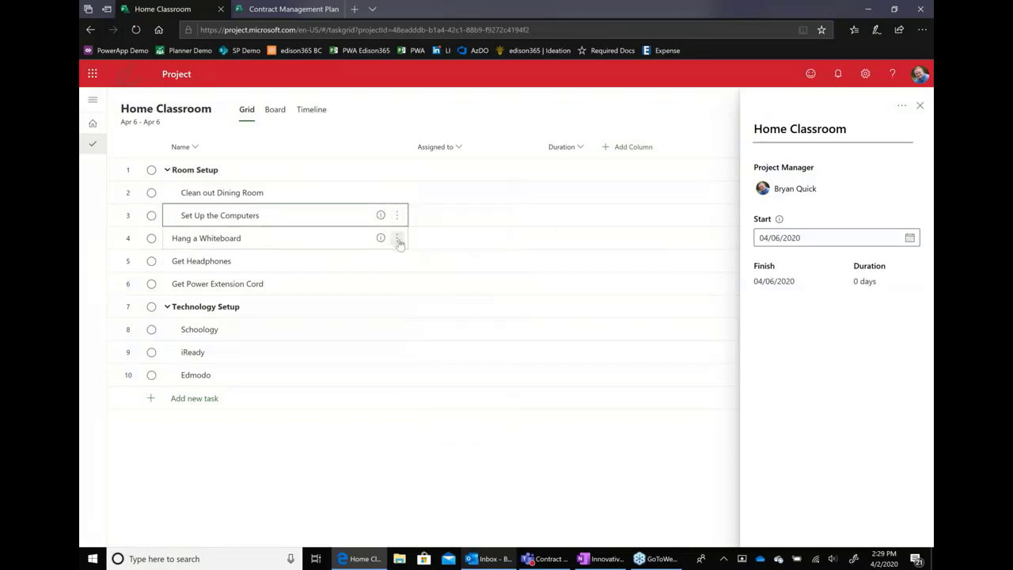
pyautogui.click(398, 238)
pyautogui.press('Escape')
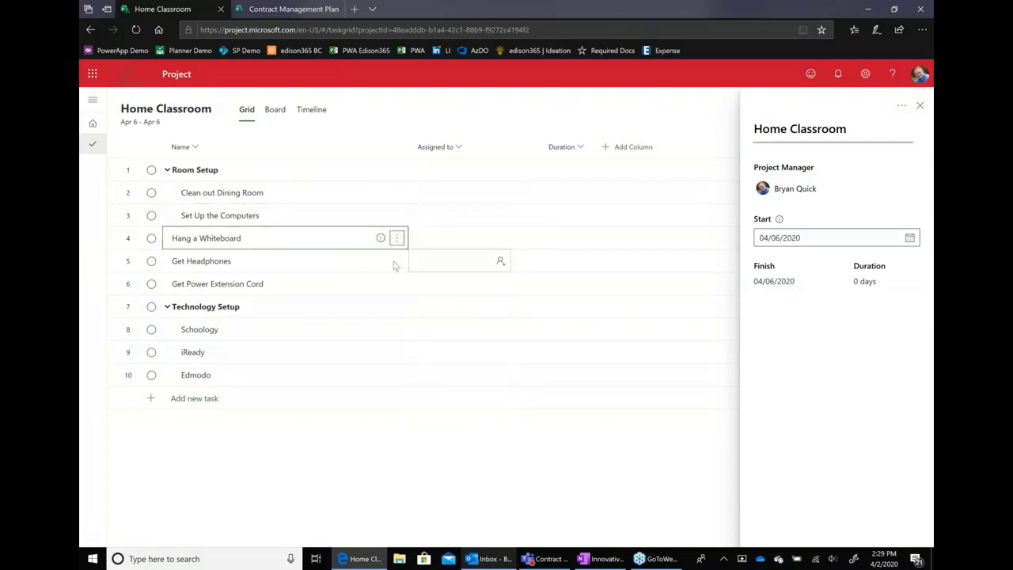
pyautogui.click(393, 265)
pyautogui.click(397, 262)
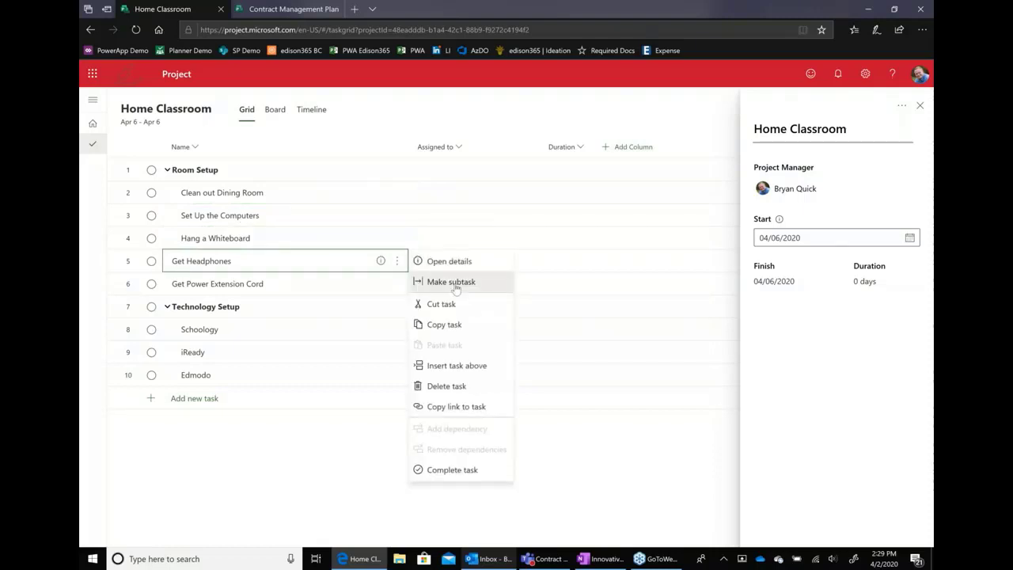
pyautogui.click(456, 286)
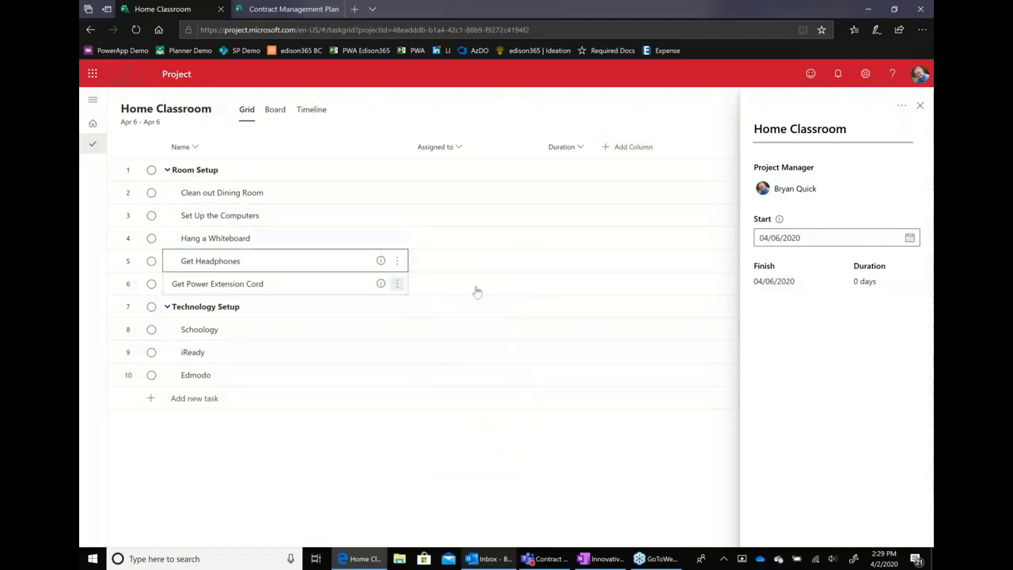
pyautogui.rightClick(476, 292)
pyautogui.click(466, 308)
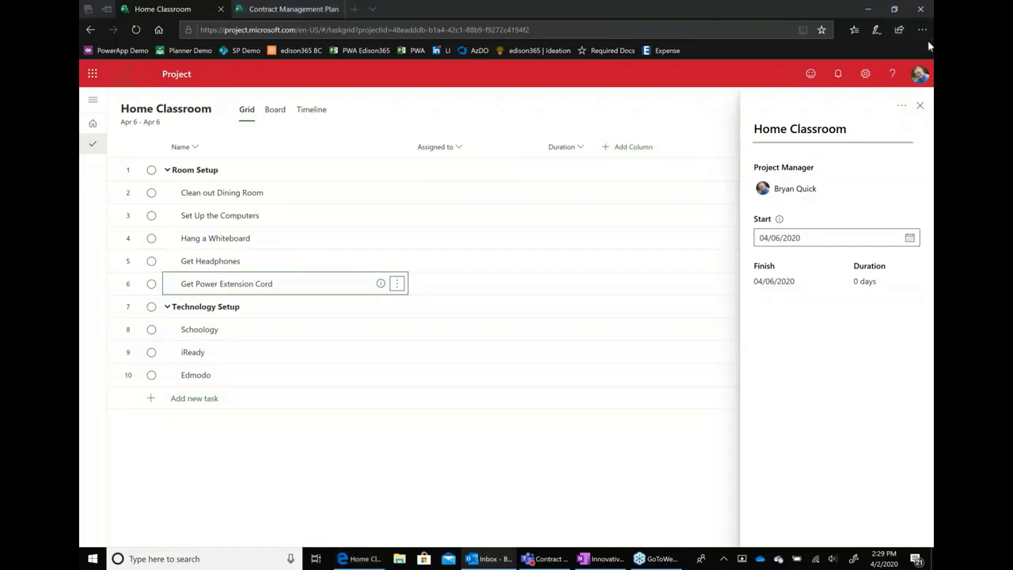
# Close the project details pane and bring up the Group members panel
pyautogui.click(919, 105)
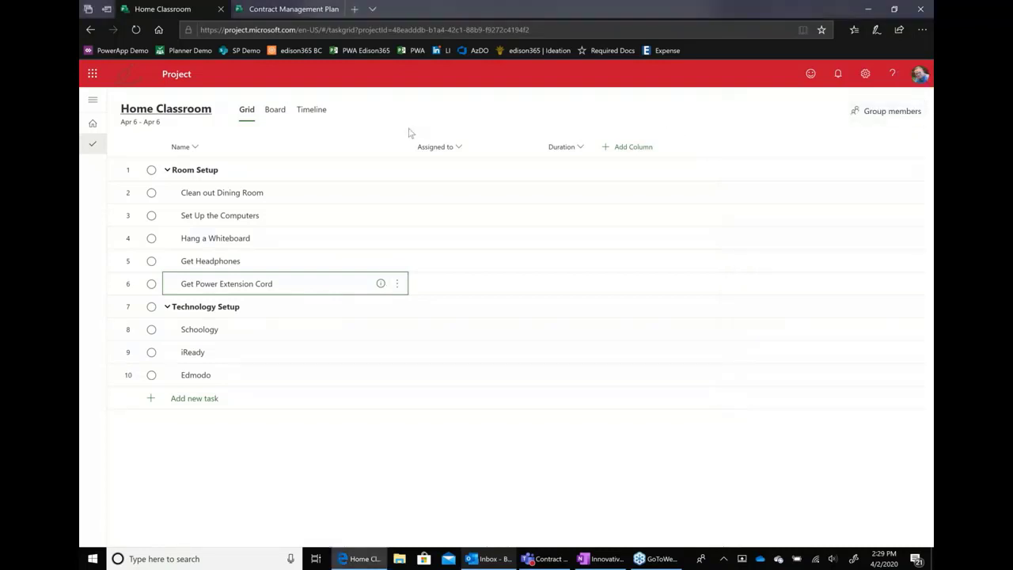
pyautogui.click(892, 111)
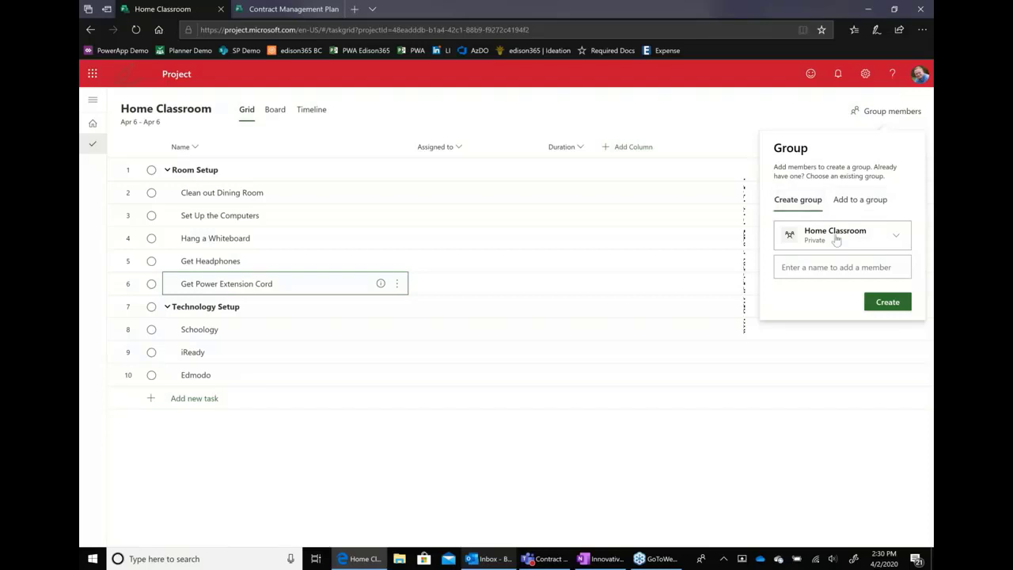
# Add Home Classroom to the existing Innovative-e Project Demo group
pyautogui.click(852, 203)
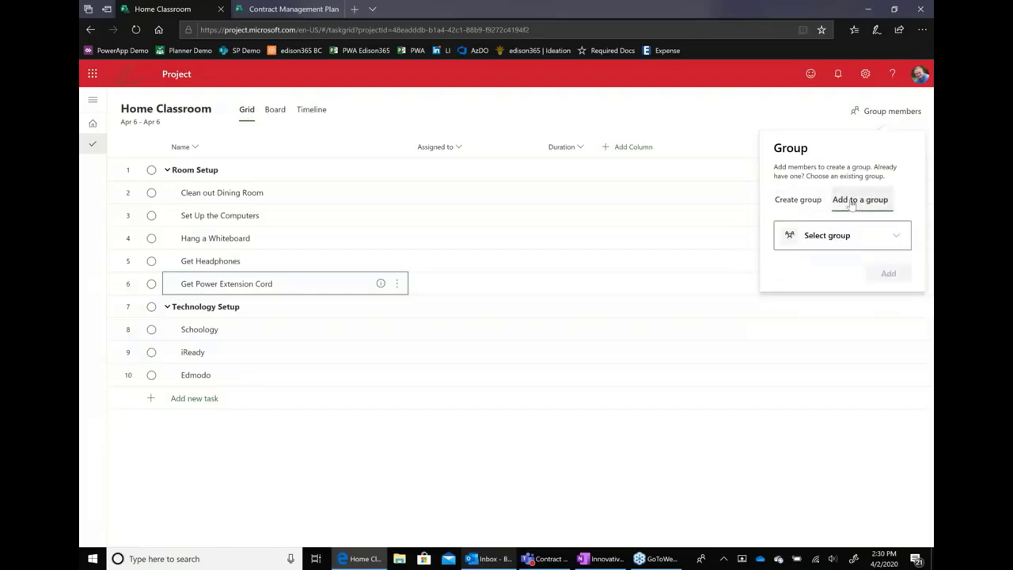
pyautogui.click(896, 237)
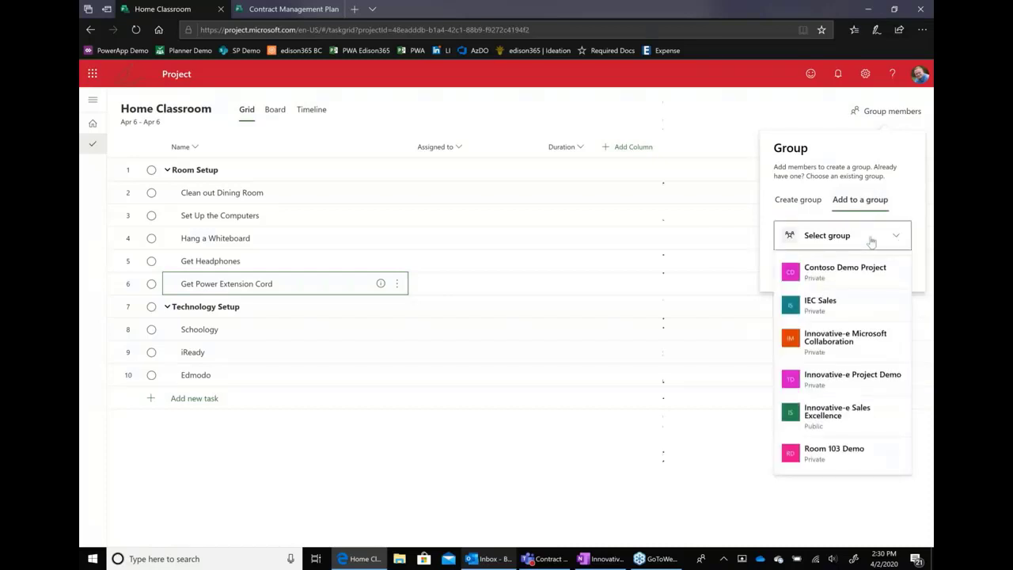
pyautogui.click(846, 378)
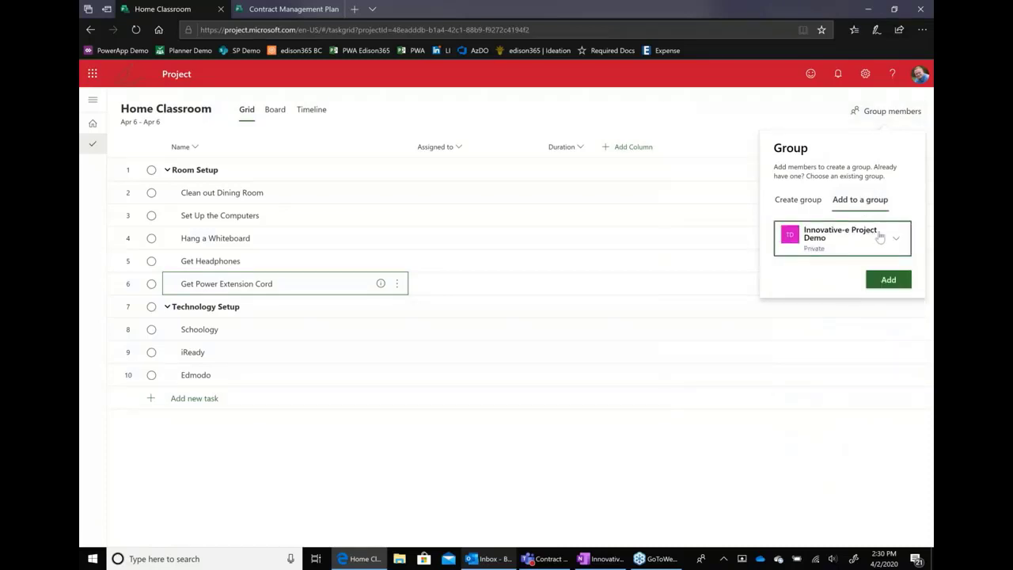
pyautogui.click(884, 282)
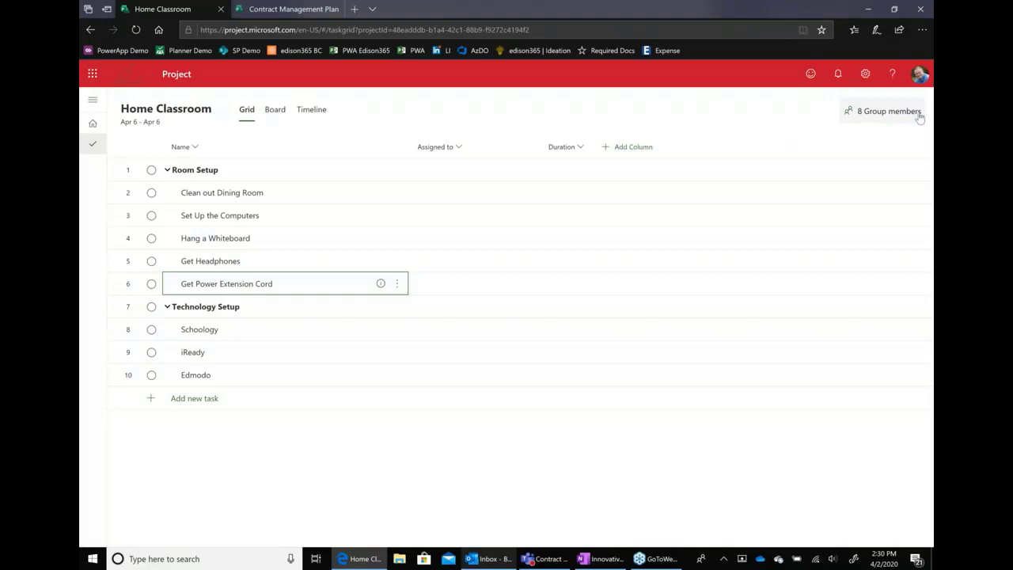
# Assign team members to Clean out Dining Room and Set Up the Computers
pyautogui.click(500, 196)
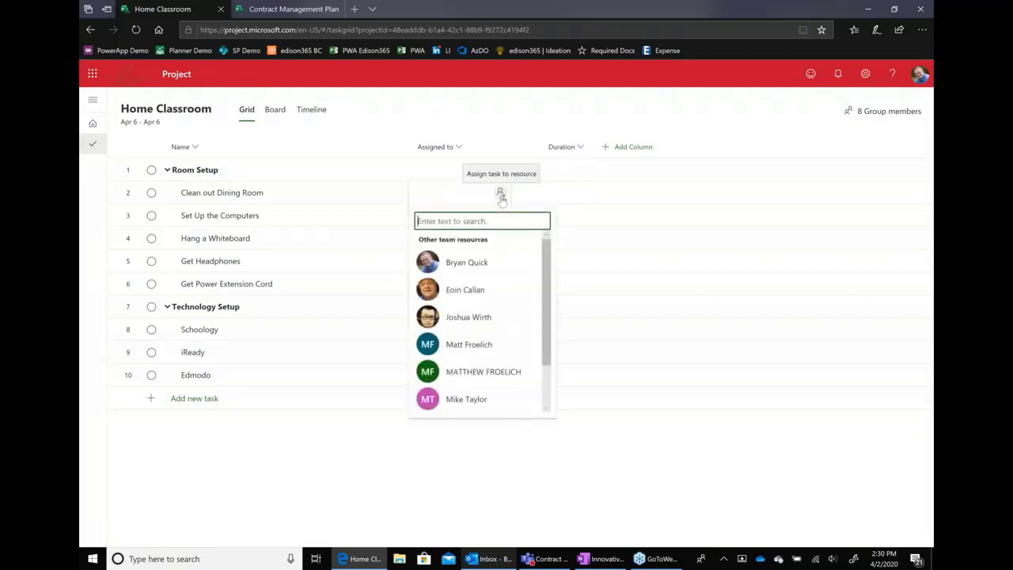
pyautogui.click(475, 326)
pyautogui.press('Escape')
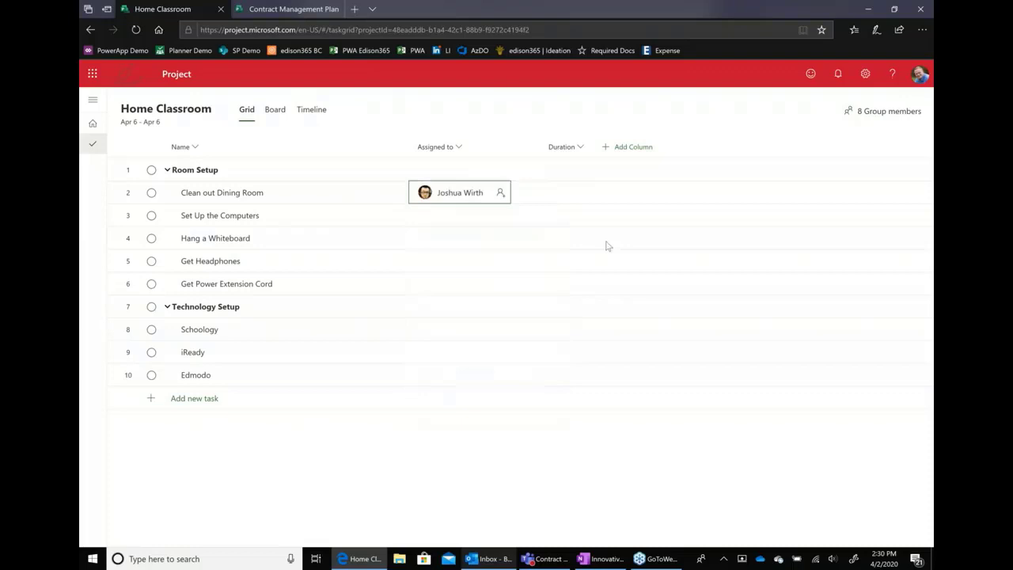
pyautogui.click(502, 219)
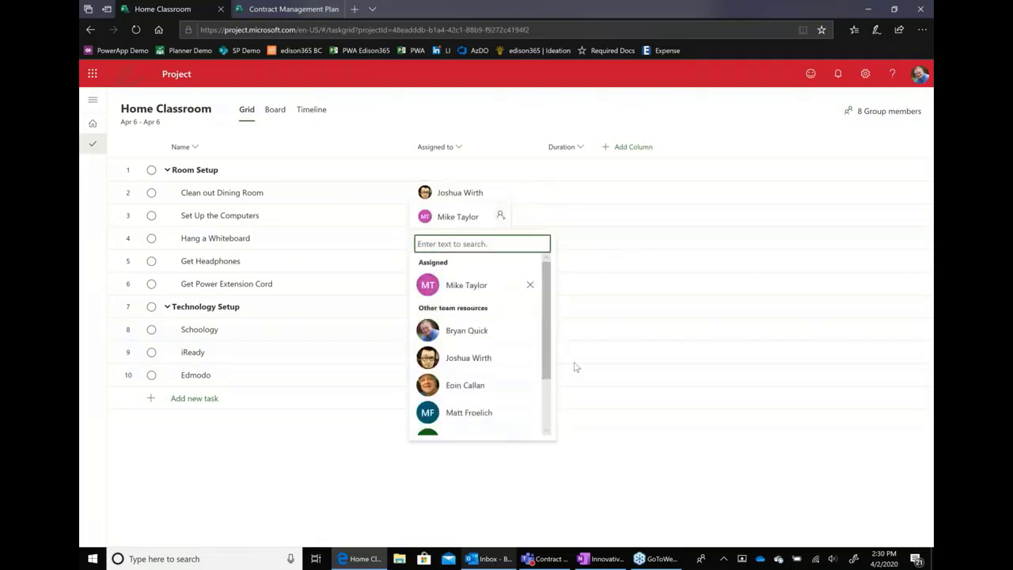
pyautogui.press('Escape')
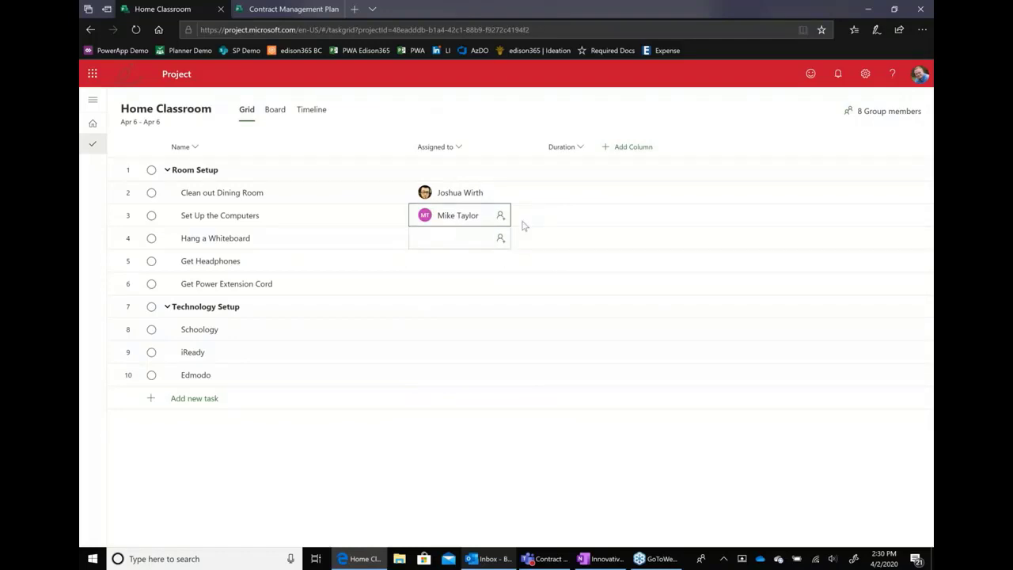
# Set a 1d duration for Clean out Dining Room and Set Up the Computers
pyautogui.click(566, 198)
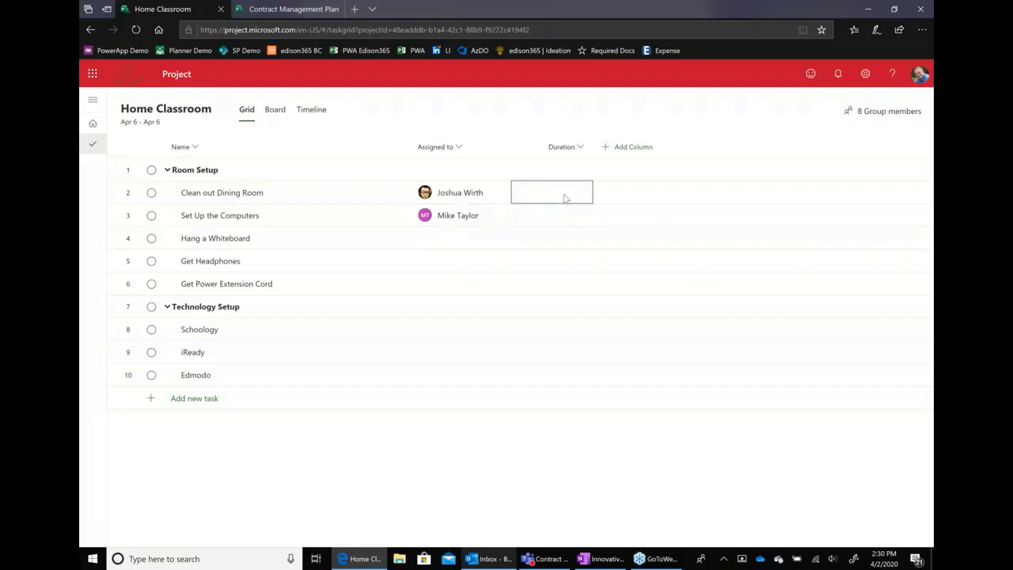
pyautogui.click(565, 198)
pyautogui.write('1d')
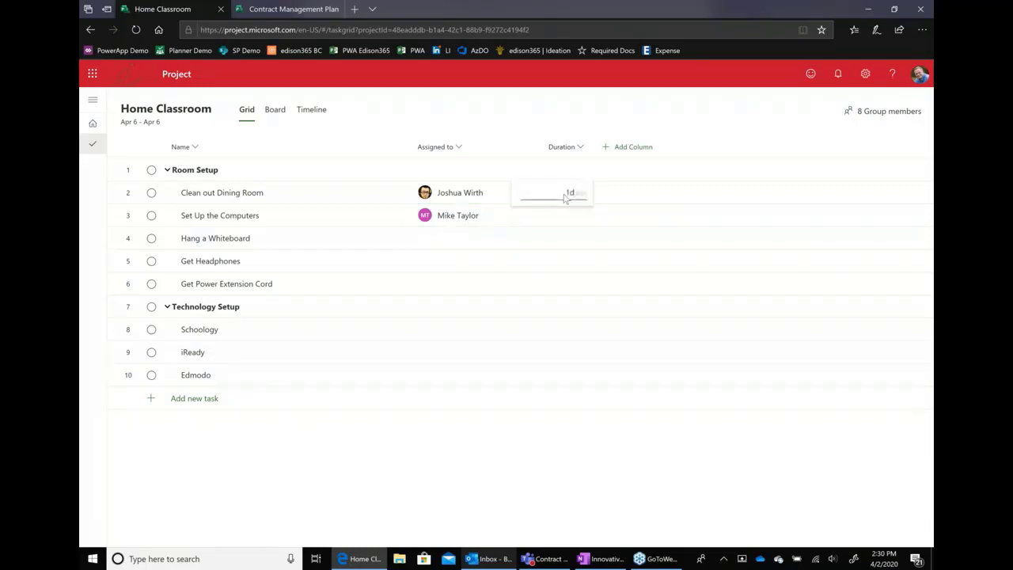
pyautogui.press('Return')
pyautogui.write('1d')
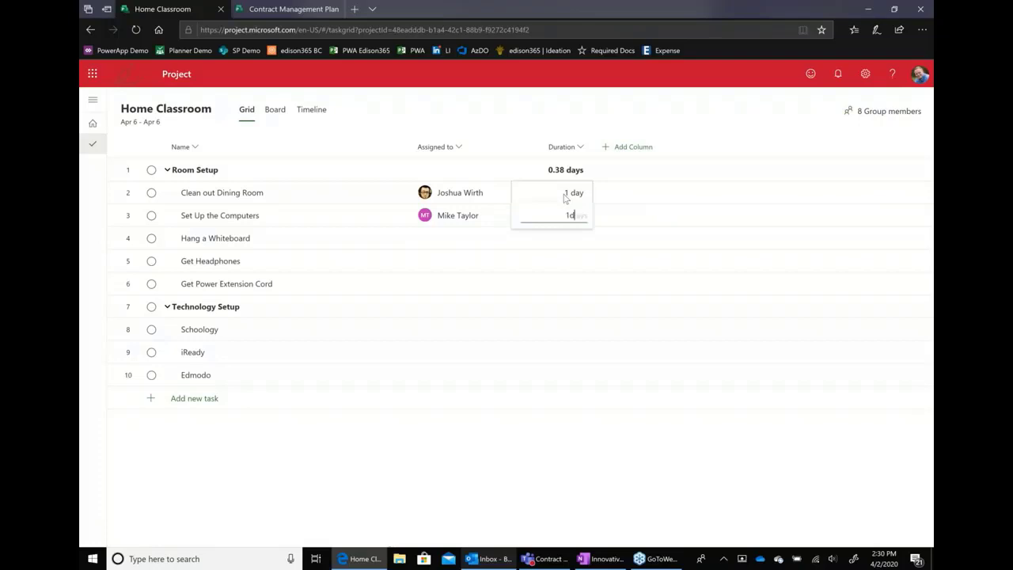
pyautogui.press('Return')
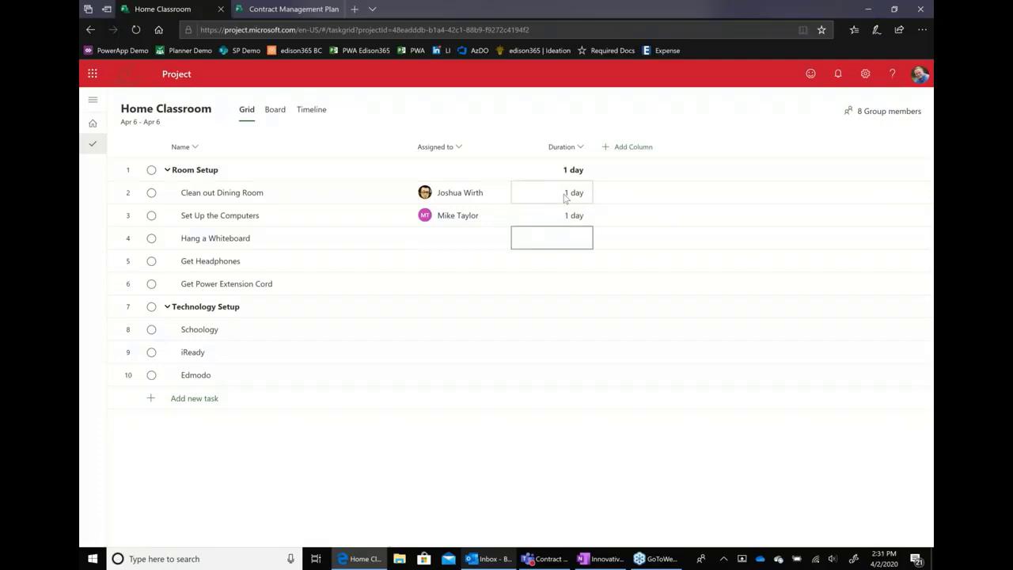
# Add Effort, % complete, Start, Finish and Depends on columns to the grid
pyautogui.click(640, 150)
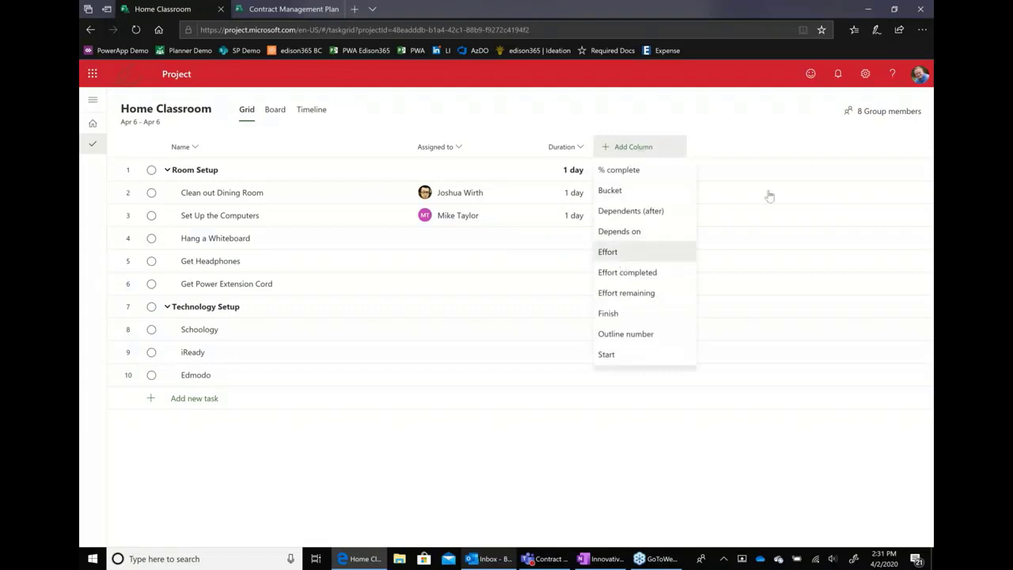
pyautogui.press('Return')
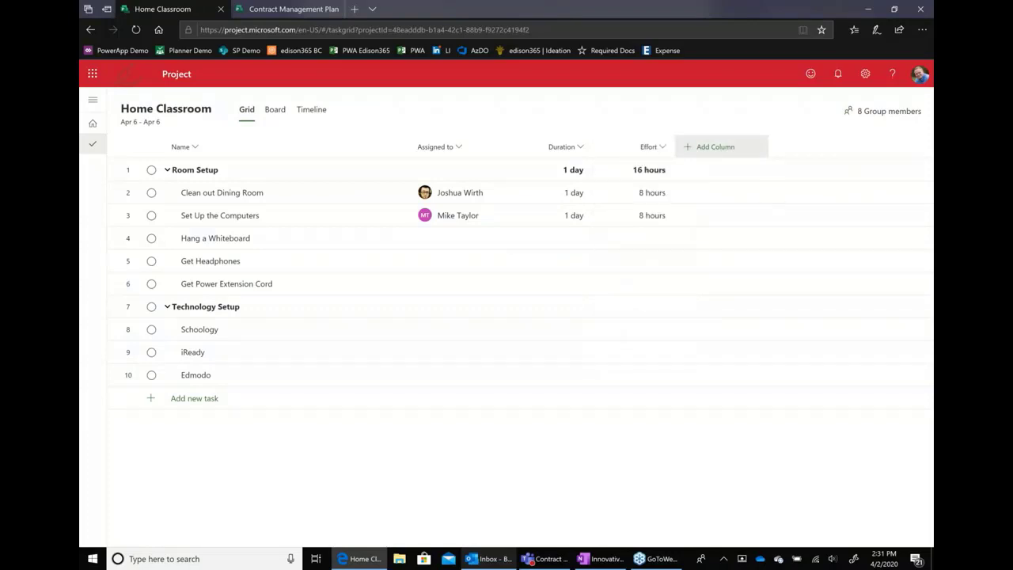
pyautogui.click(719, 148)
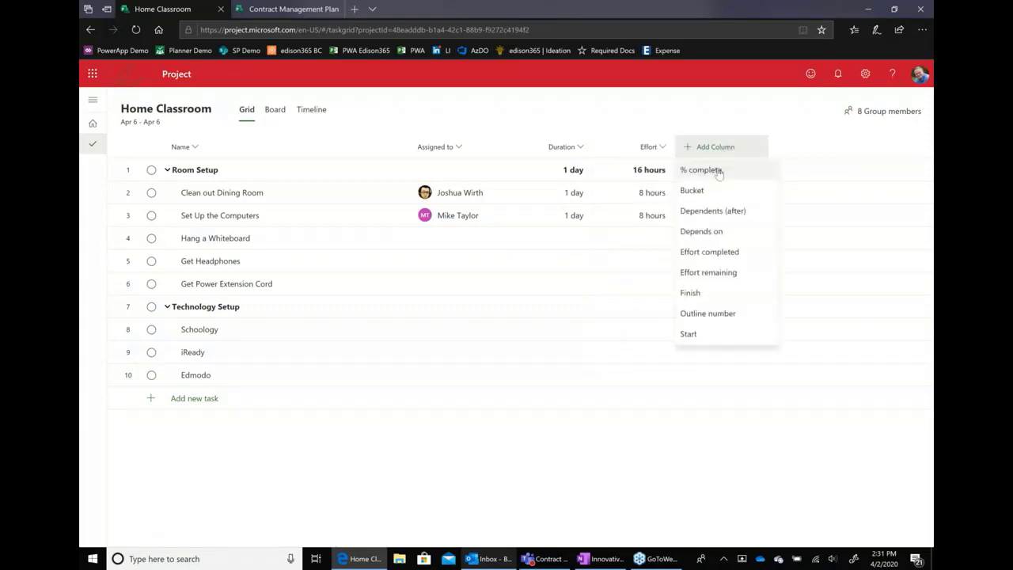
pyautogui.press('Return')
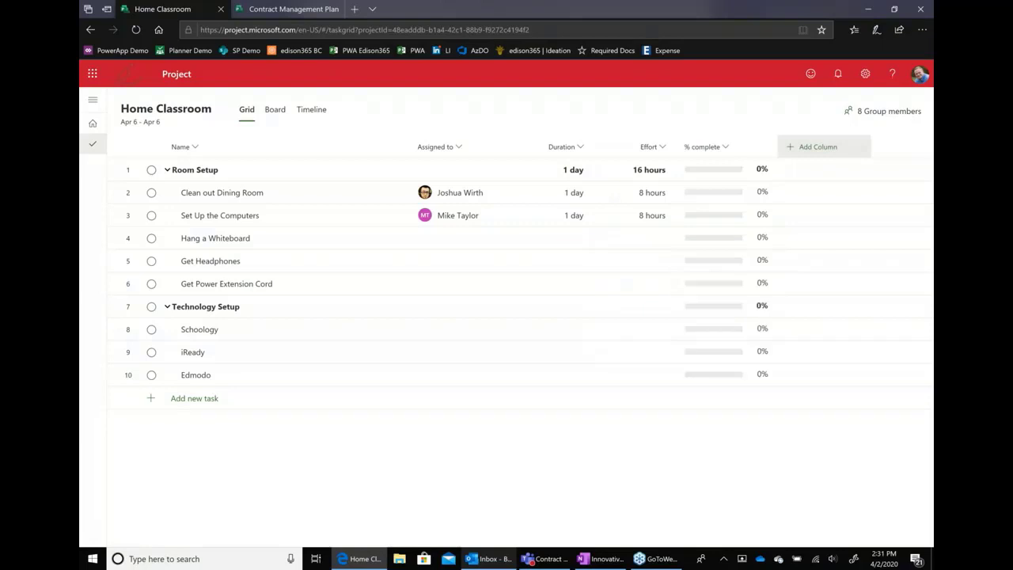
pyautogui.click(816, 150)
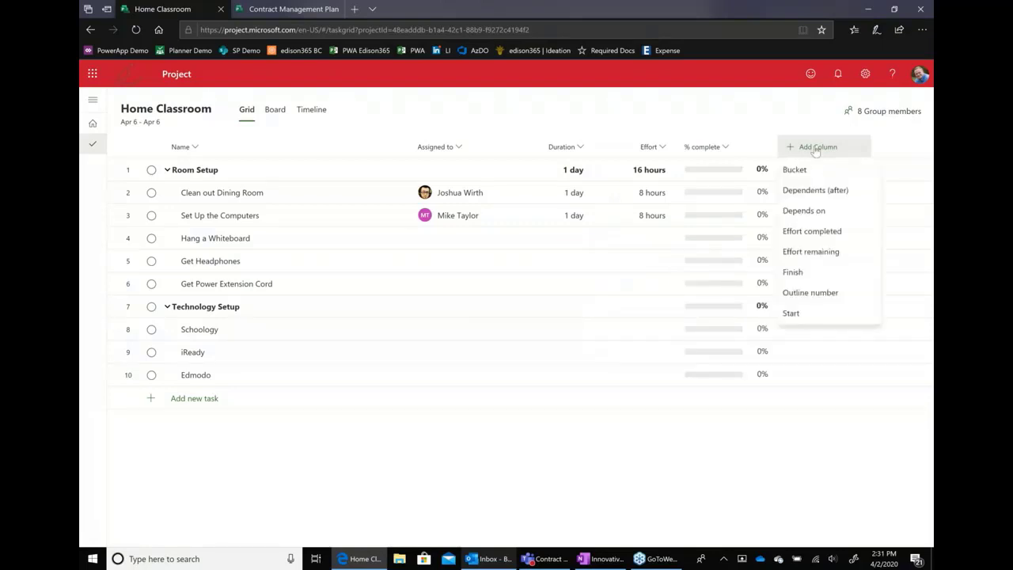
pyautogui.click(792, 313)
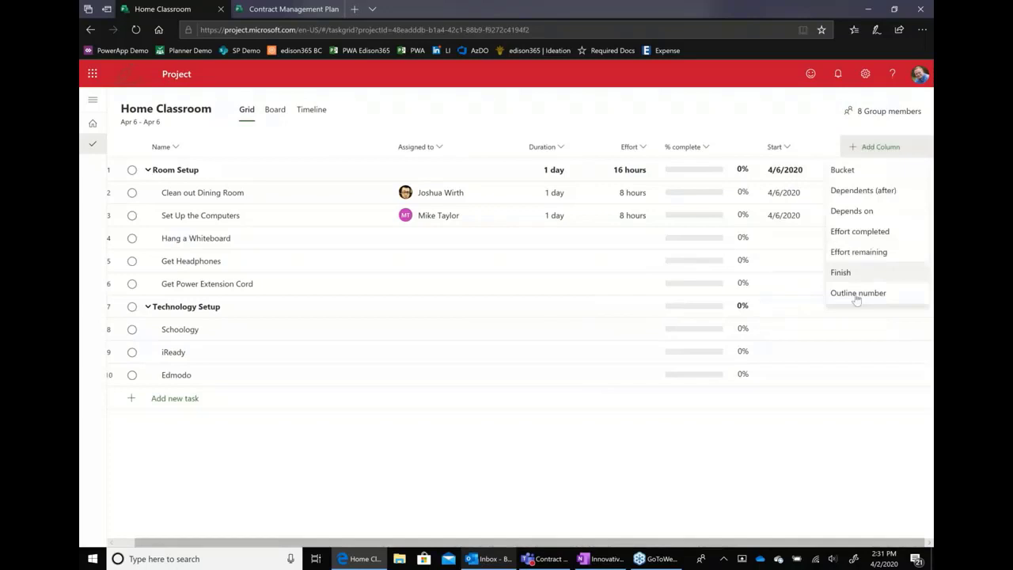
pyautogui.click(843, 273)
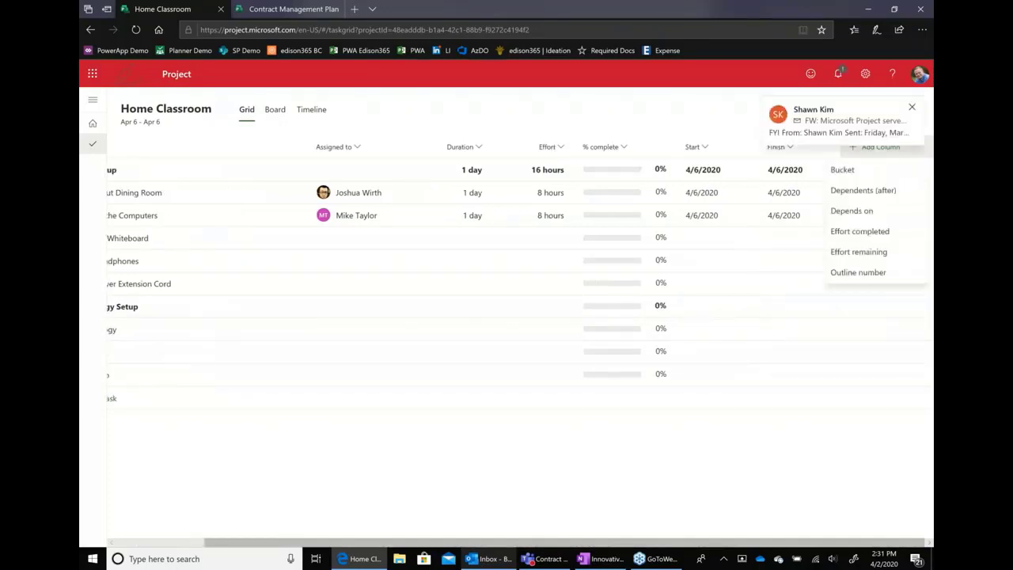
pyautogui.click(851, 210)
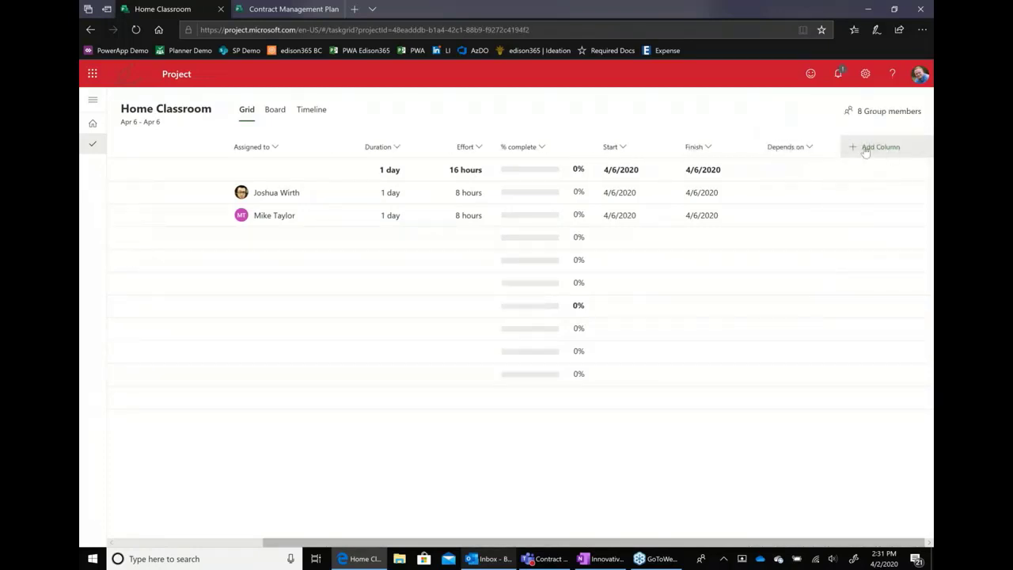
# Add Dependents (after), Bucket and Outline number columns, checking Clean out Dining Room's bucket choices
pyautogui.click(863, 152)
pyautogui.click(862, 190)
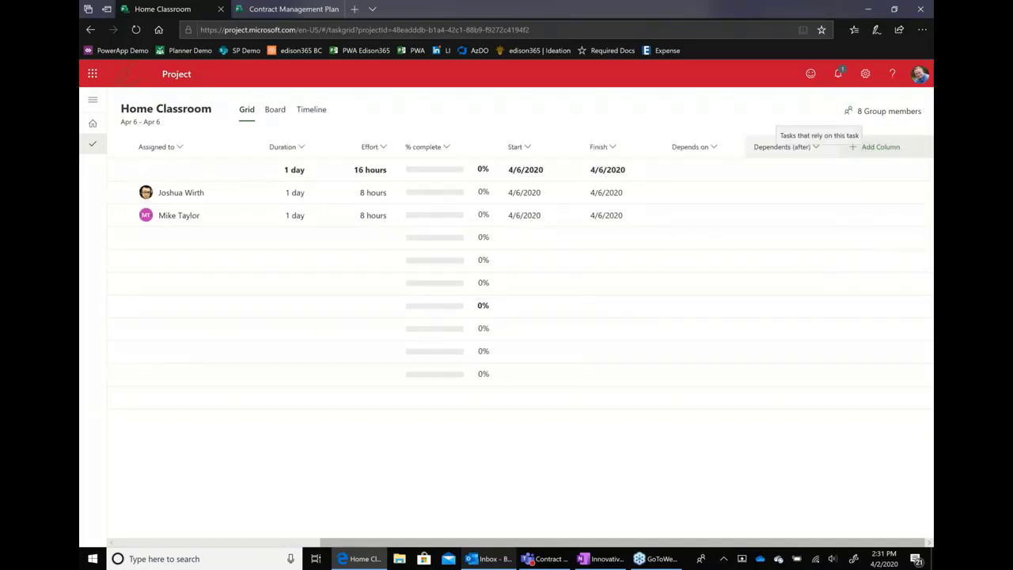
pyautogui.click(872, 150)
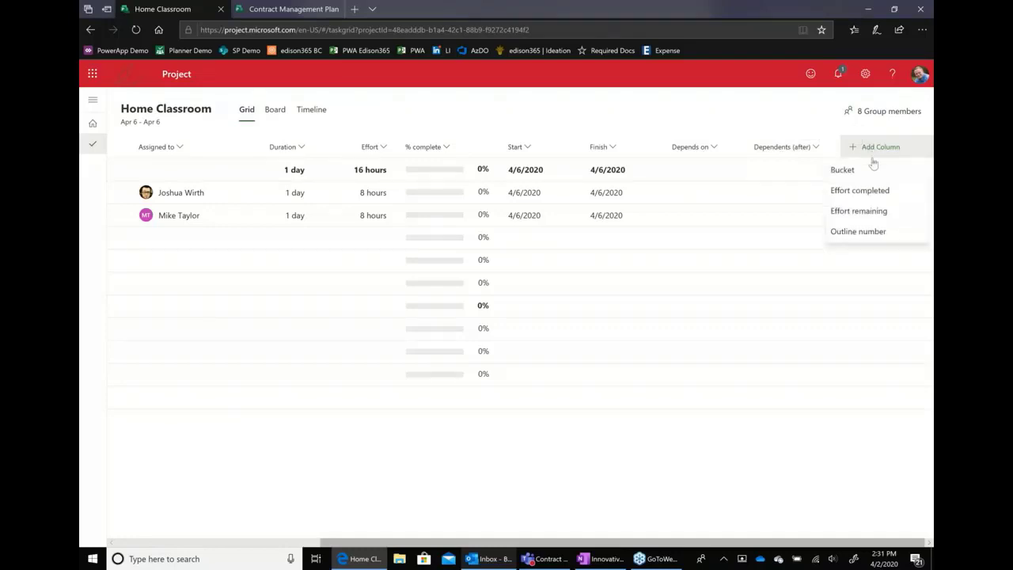
pyautogui.click(865, 175)
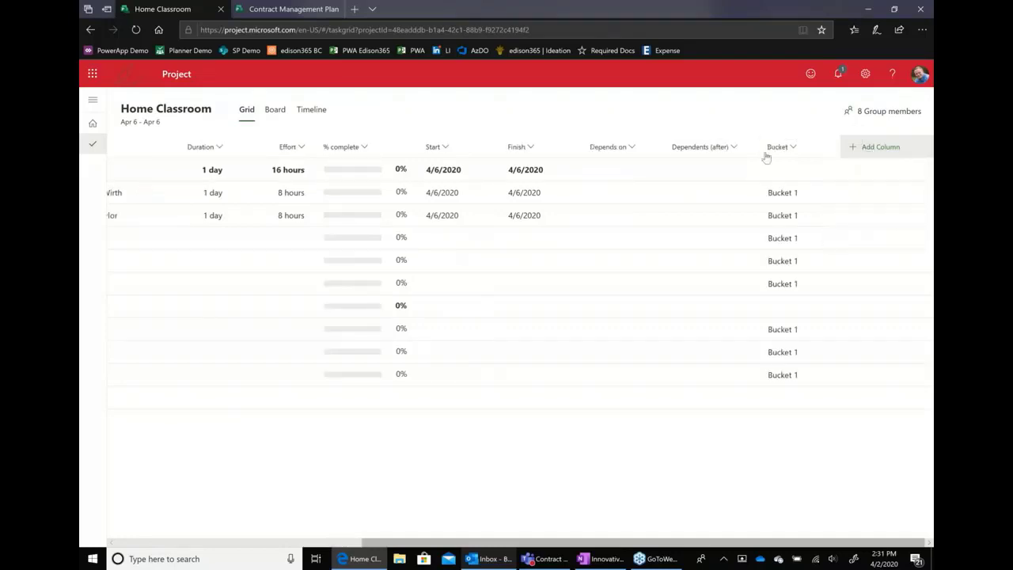
pyautogui.click(818, 193)
pyautogui.click(829, 192)
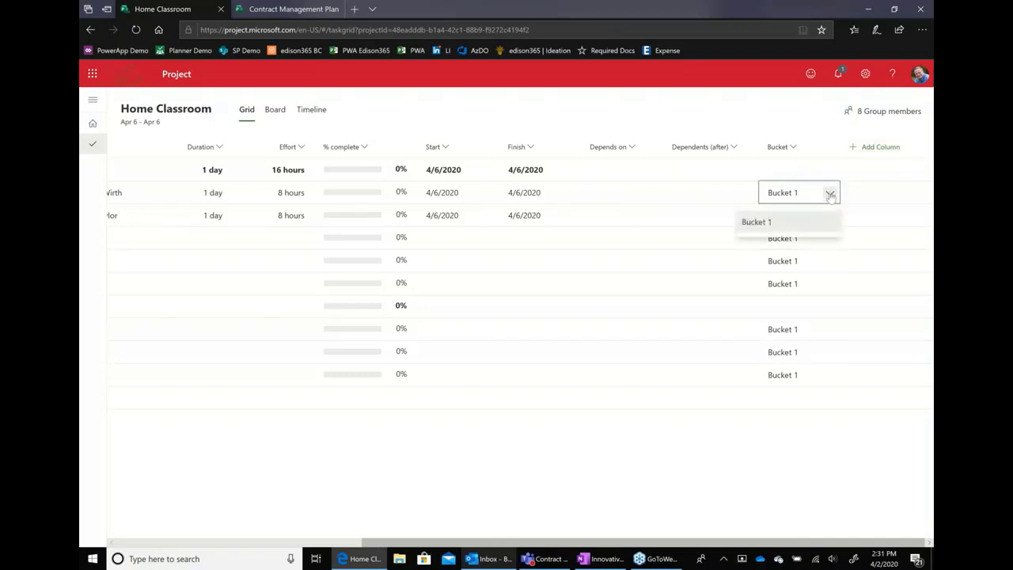
pyautogui.click(890, 151)
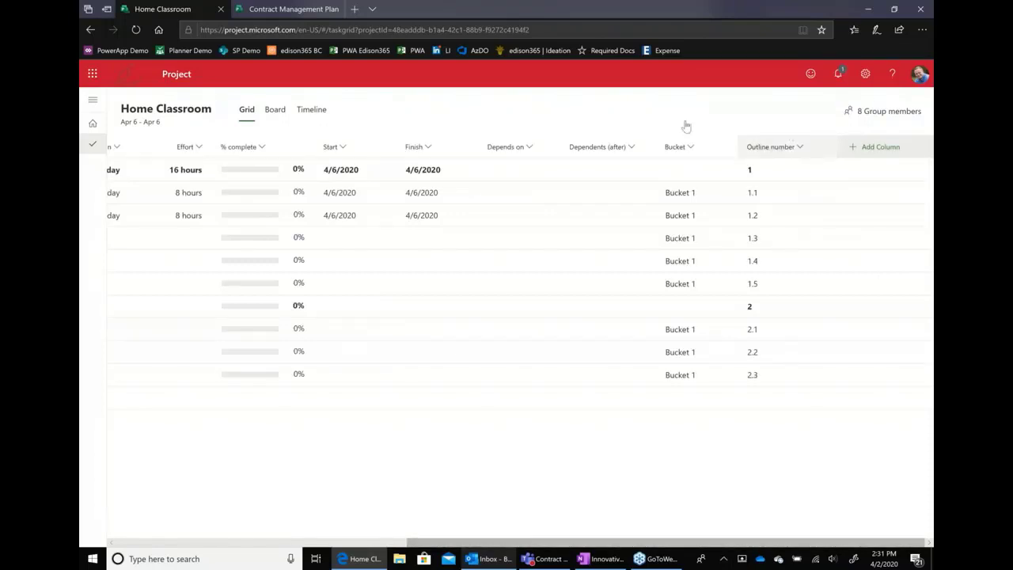
# Put Outline number first, then % complete, Name and Start, narrowing Outline number and Name
pyautogui.moveTo(771, 146); pyautogui.dragTo(273, 156)
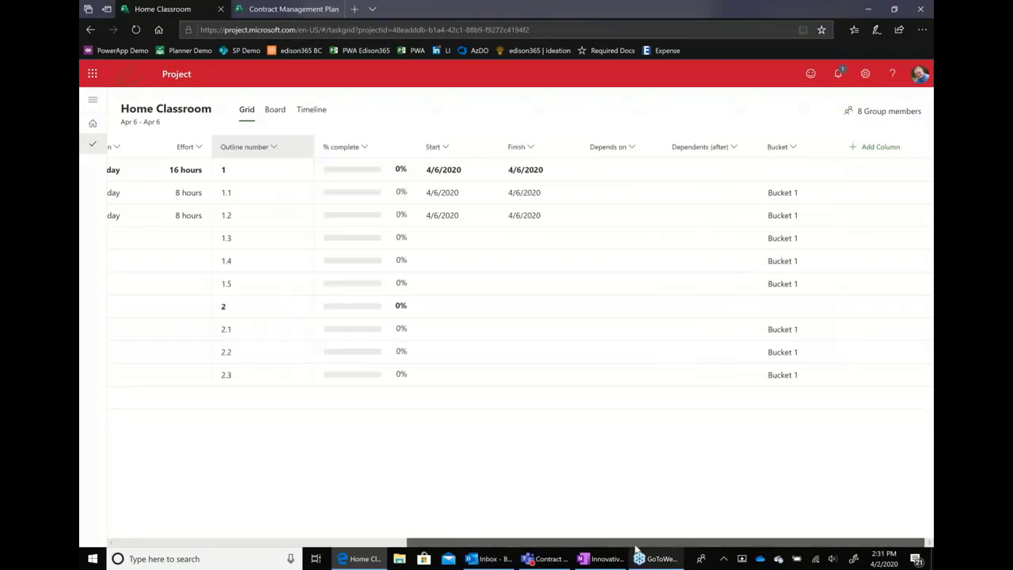
pyautogui.moveTo(707, 542); pyautogui.dragTo(523, 544)
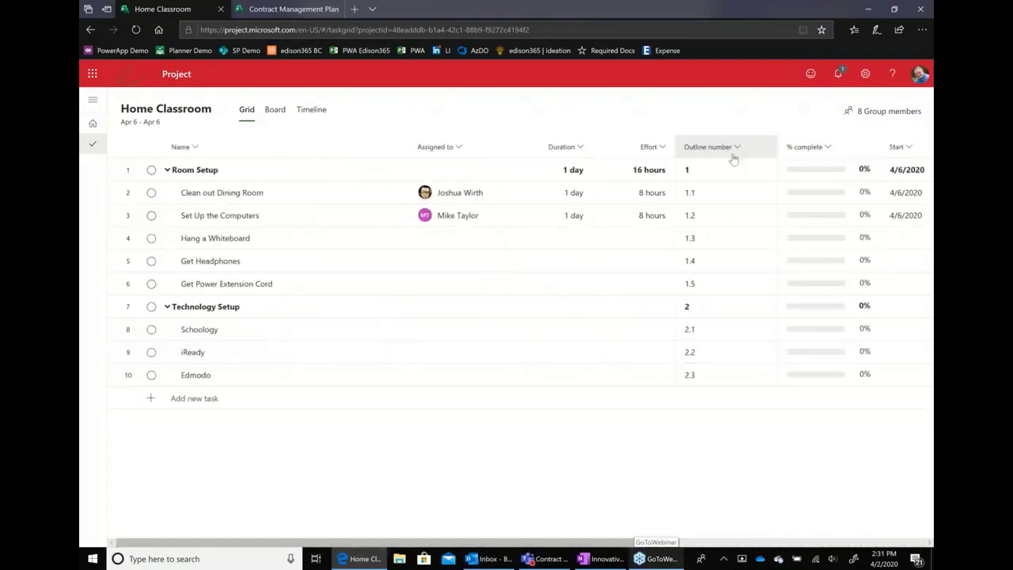
pyautogui.moveTo(721, 145); pyautogui.dragTo(214, 154)
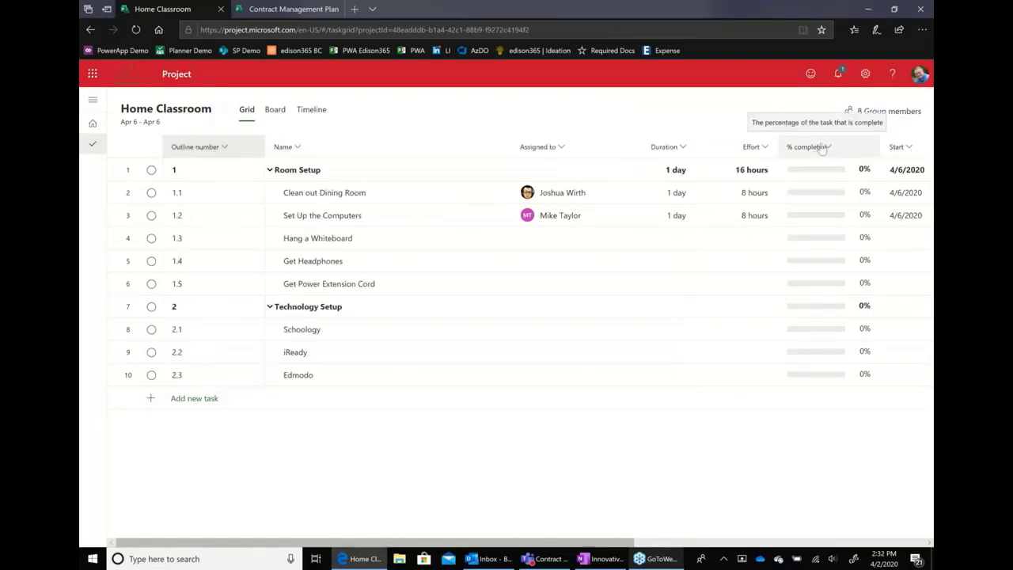
pyautogui.moveTo(825, 147)
pyautogui.mouseDown()
pyautogui.moveTo(501, 135)
pyautogui.moveTo(529, 149)
pyautogui.moveTo(519, 161)
pyautogui.moveTo(498, 141)
pyautogui.moveTo(484, 146)
pyautogui.mouseUp()
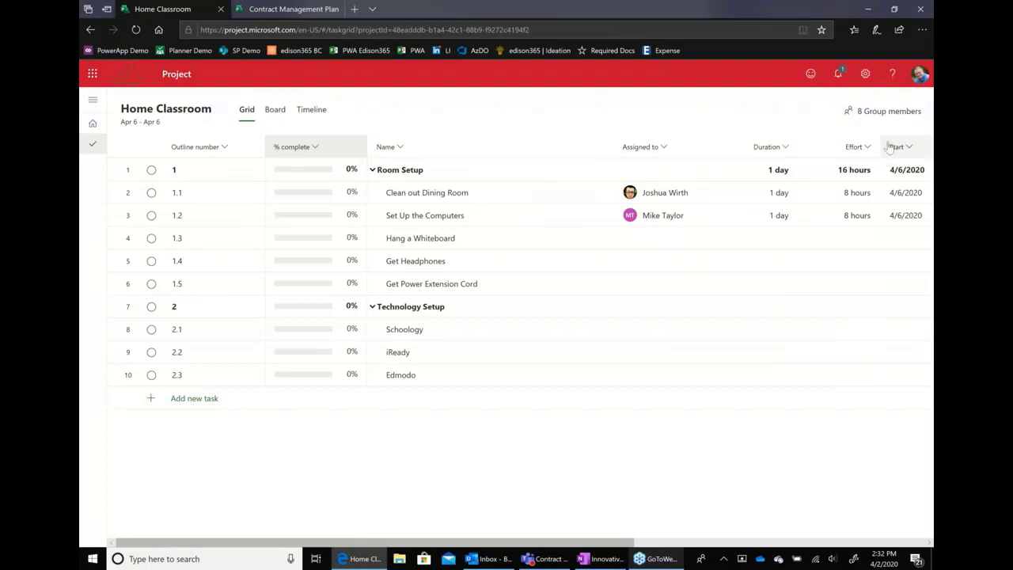
pyautogui.moveTo(805, 147); pyautogui.dragTo(585, 143)
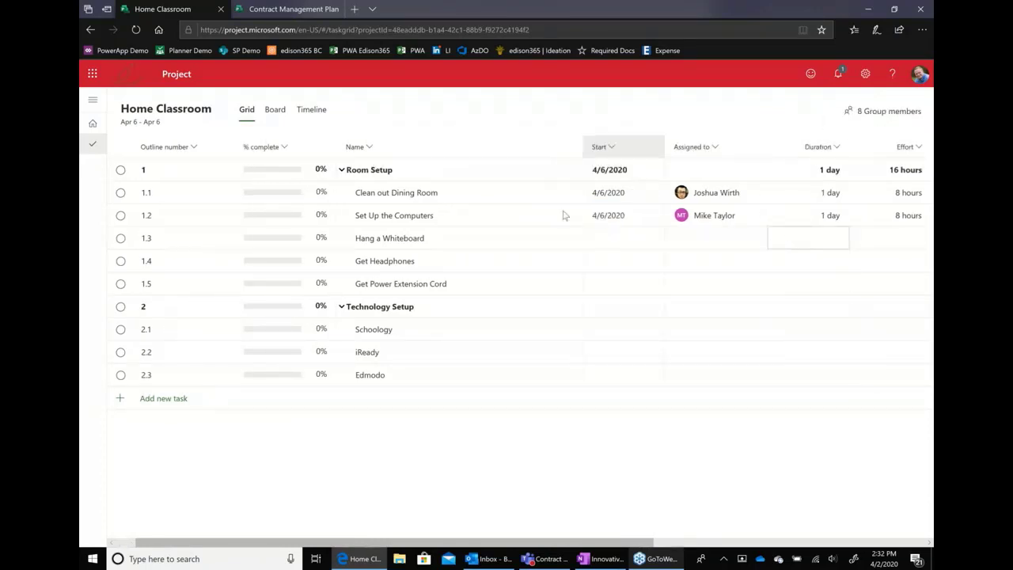
pyautogui.moveTo(230, 142); pyautogui.dragTo(180, 148)
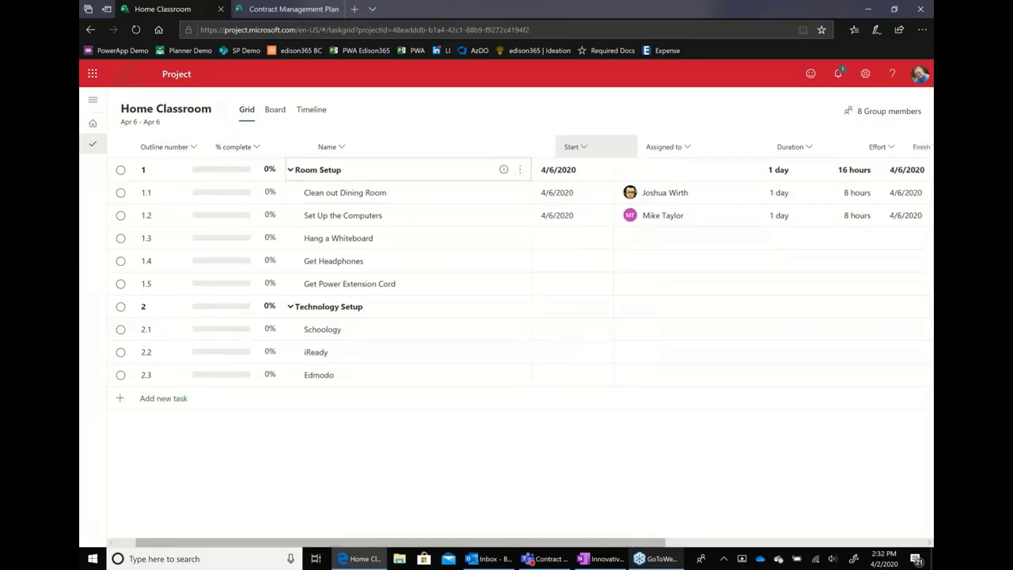
pyautogui.moveTo(525, 147); pyautogui.dragTo(462, 150)
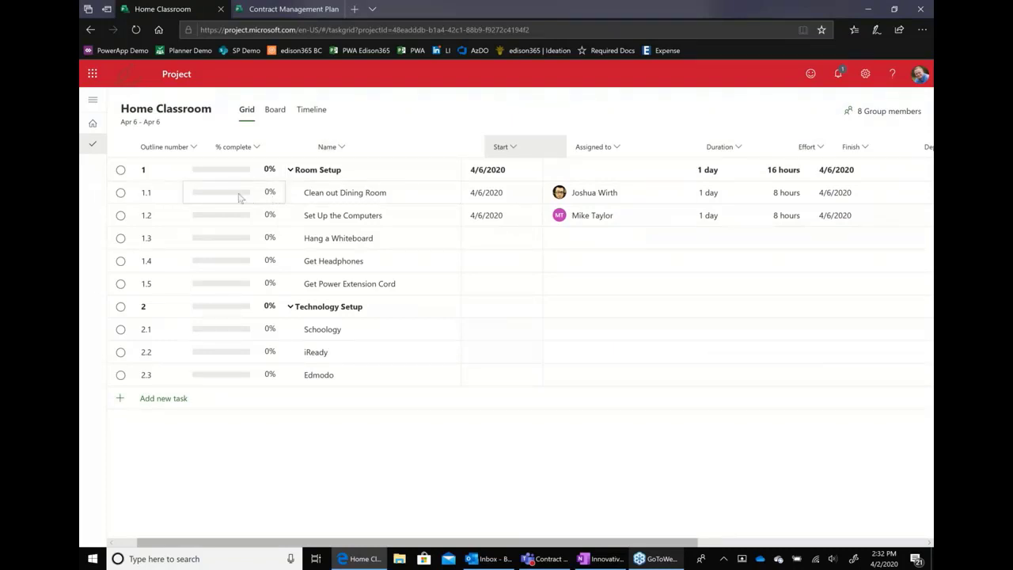
# Enter 50% complete for Clean out Dining Room and 25% for Set Up the Computers
pyautogui.moveTo(224, 197)
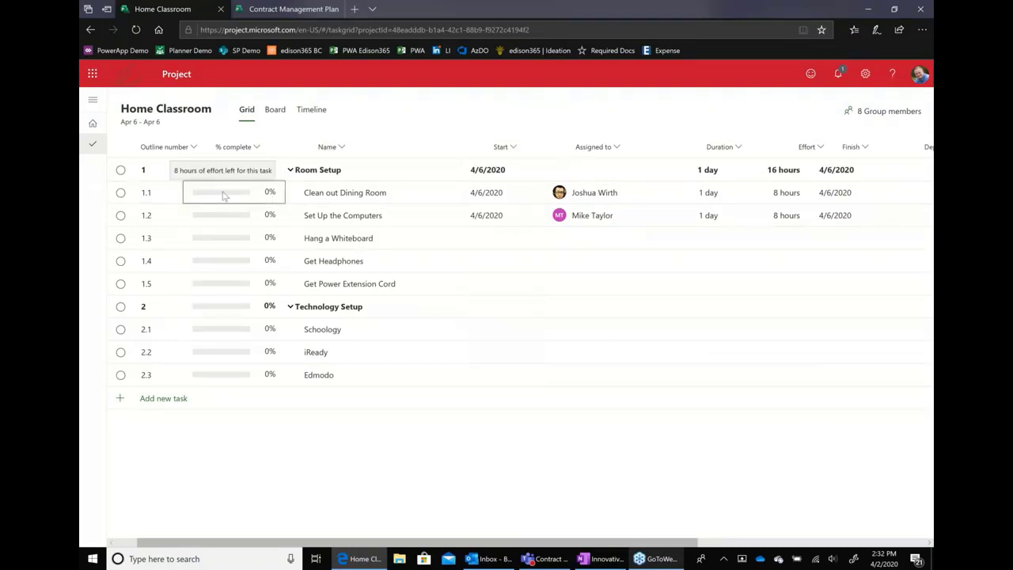
pyautogui.click(226, 197)
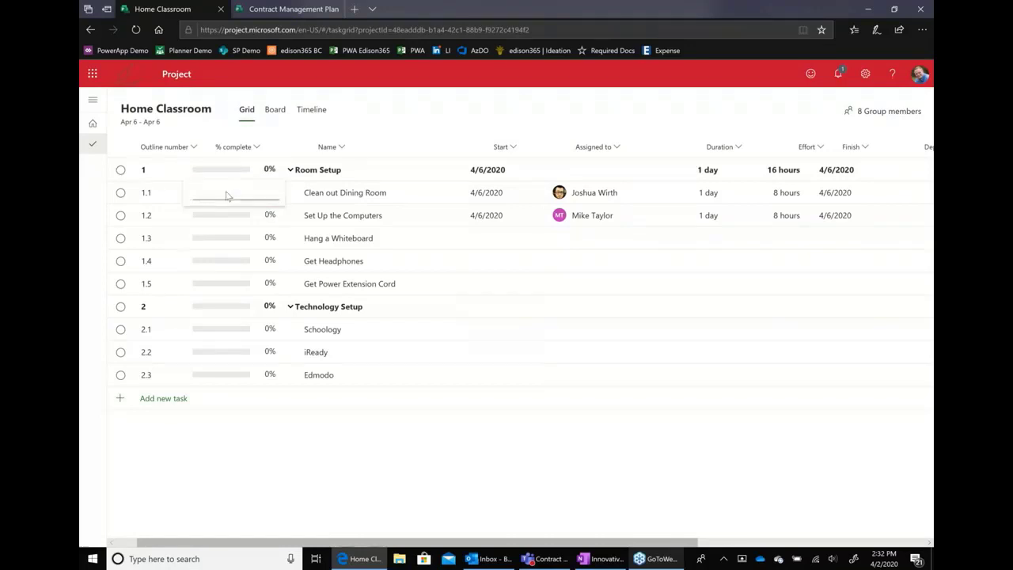
pyautogui.write('50')
pyautogui.press('Return')
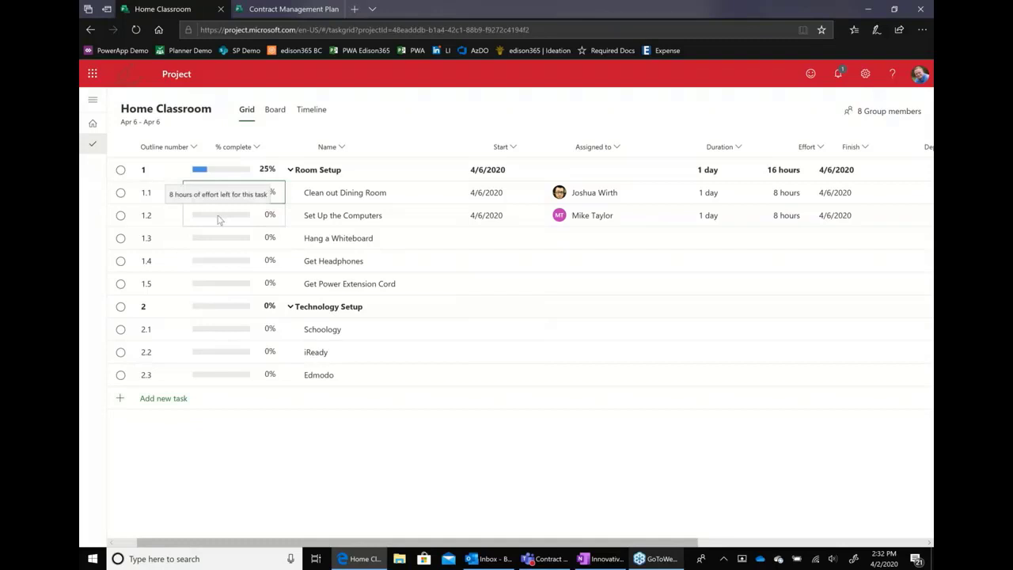
pyautogui.click(220, 219)
pyautogui.write('25')
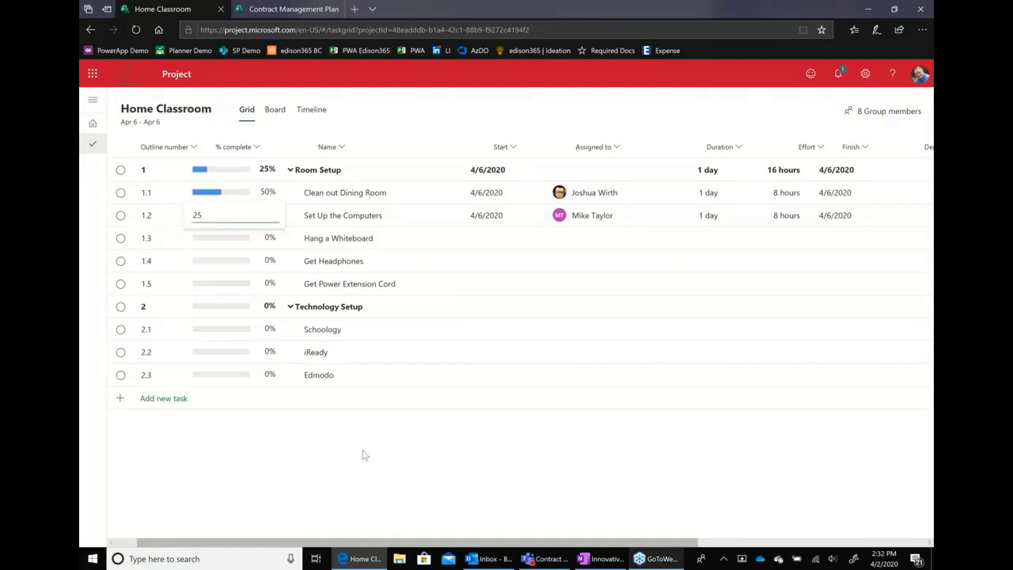
pyautogui.press('Return')
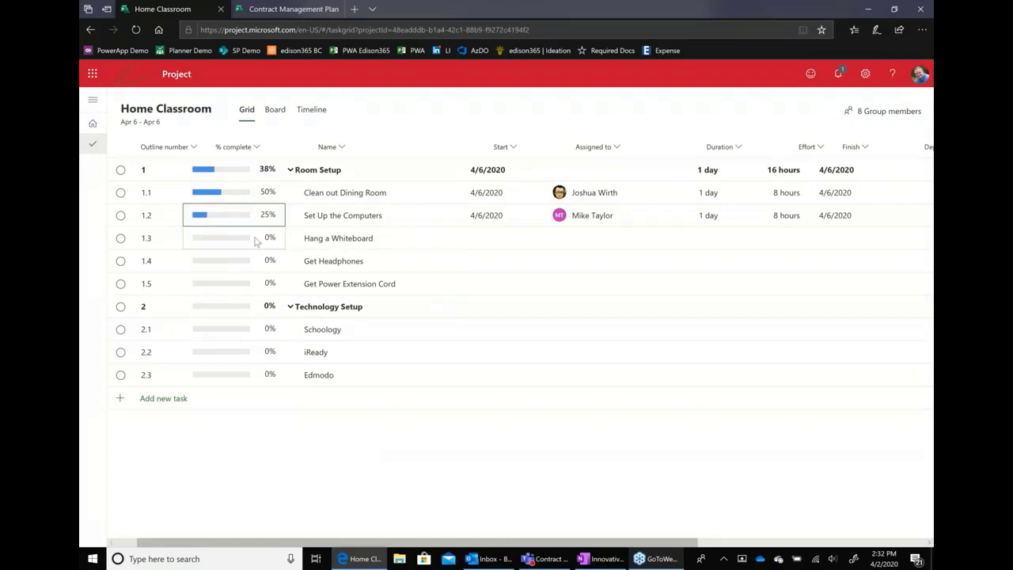
# Assign a team member to Hang a Whiteboard (row 1.3) from the people picker
pyautogui.click(635, 244)
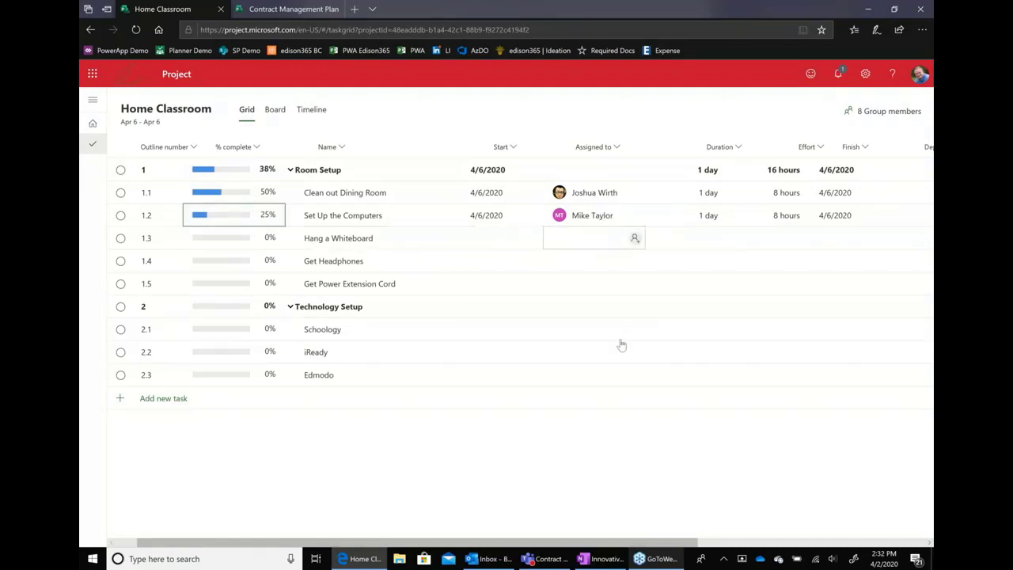
pyautogui.click(597, 421)
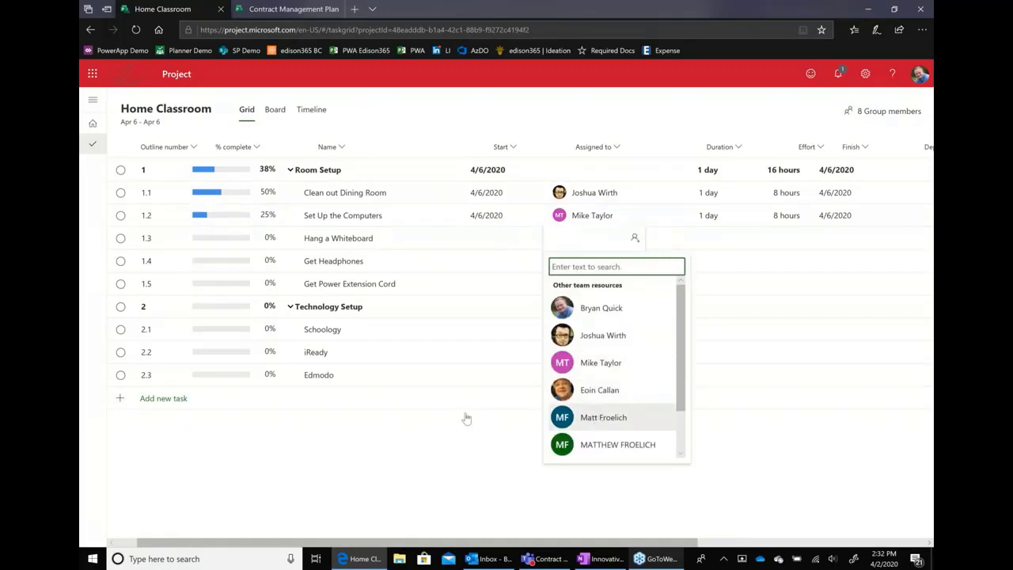
pyautogui.click(454, 441)
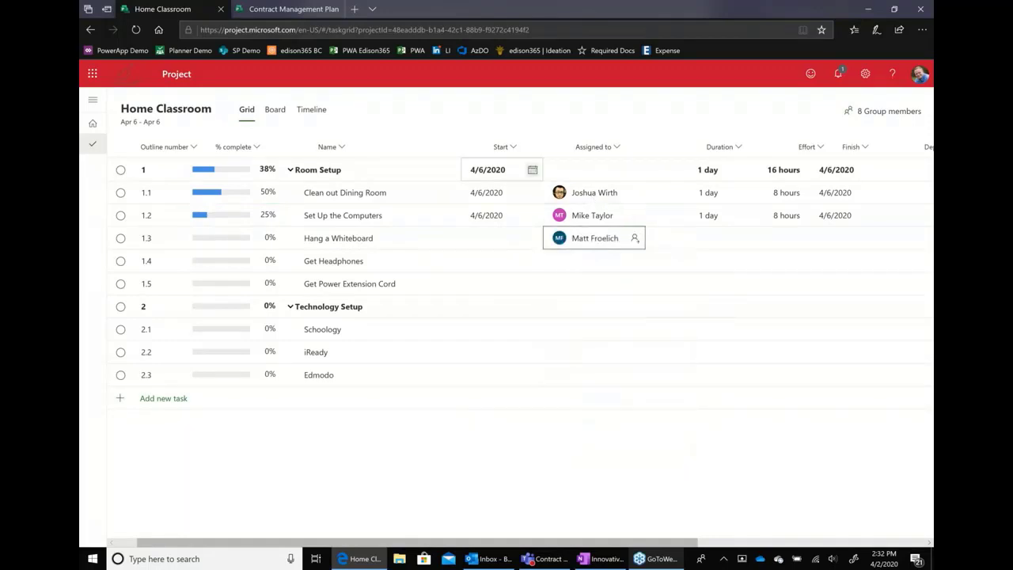
# On the board view, rename Bucket 1 to Facilities
pyautogui.click(275, 111)
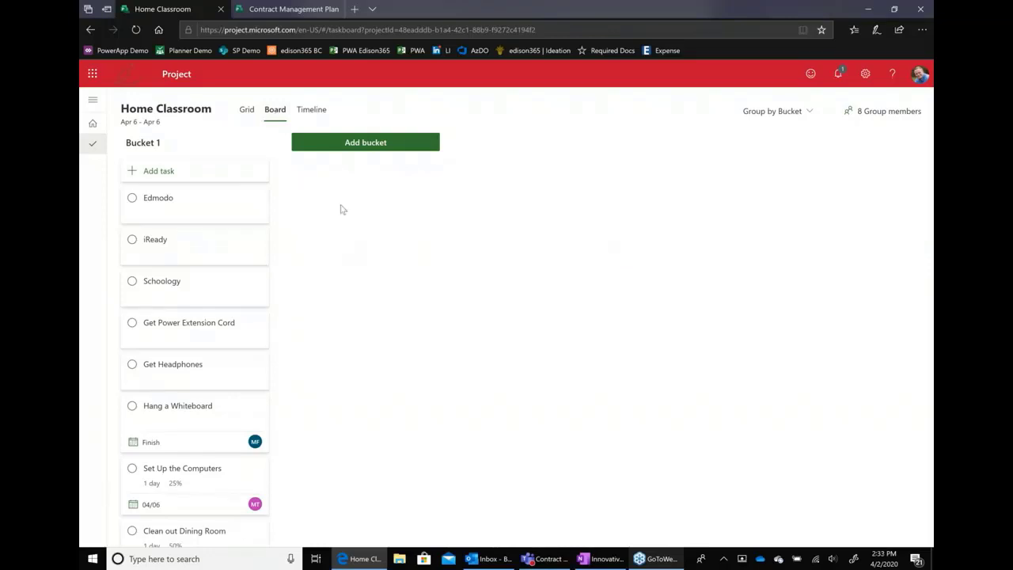
pyautogui.moveTo(167, 148)
pyautogui.mouseDown()
pyautogui.moveTo(124, 154)
pyautogui.moveTo(158, 144)
pyautogui.mouseUp()
pyautogui.click(159, 144)
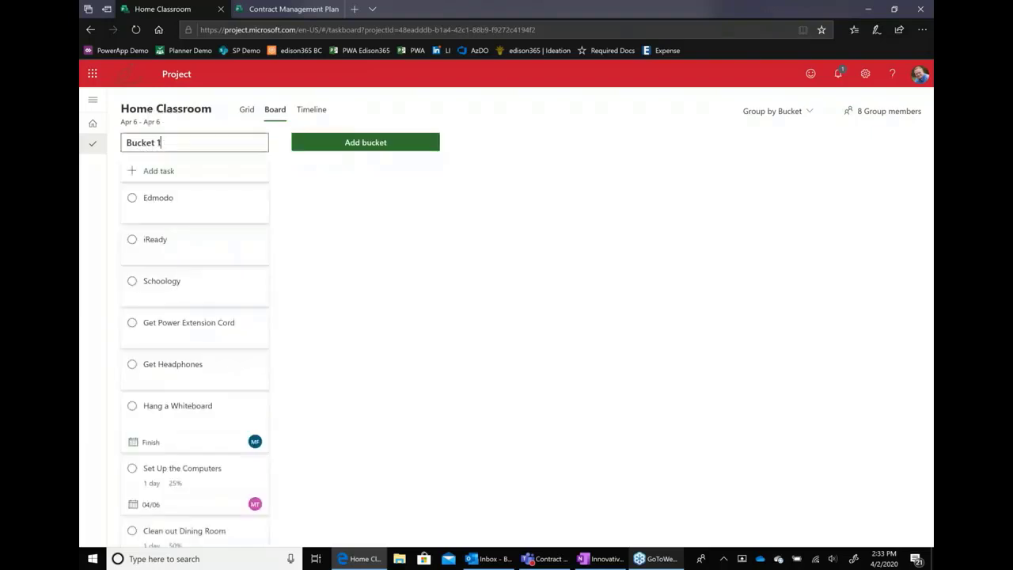
pyautogui.press('BackSpace')
pyautogui.press('BackSpace')
pyautogui.press('BackSpace')
pyautogui.press('BackSpace')
pyautogui.press('BackSpace')
pyautogui.press('BackSpace')
pyautogui.press('BackSpace')
pyautogui.press('BackSpace')
pyautogui.write('FAc')
pyautogui.press('BackSpace')
pyautogui.press('BackSpace')
pyautogui.write('acilitie')
# Add a new bucket named Technology
pyautogui.click(355, 151)
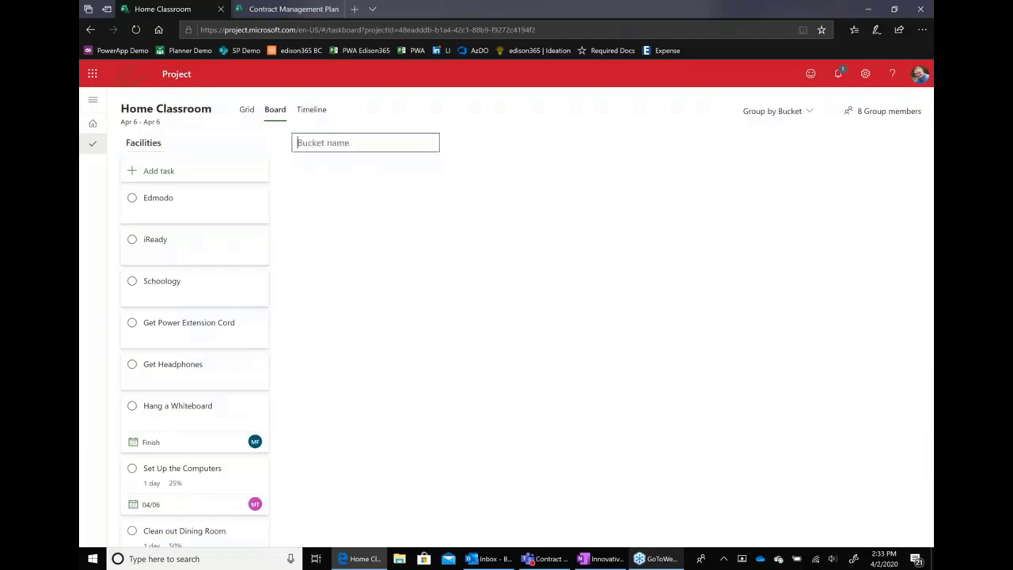
pyautogui.write('Technology')
pyautogui.press('Return')
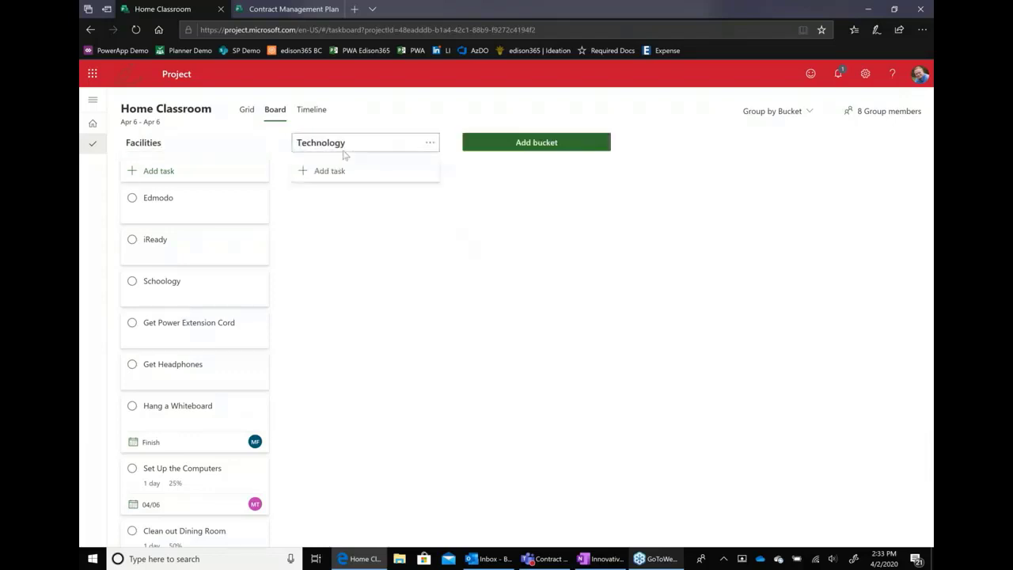
# Group the board by Progress and move the Get Headphones card into In progress
pyautogui.click(802, 113)
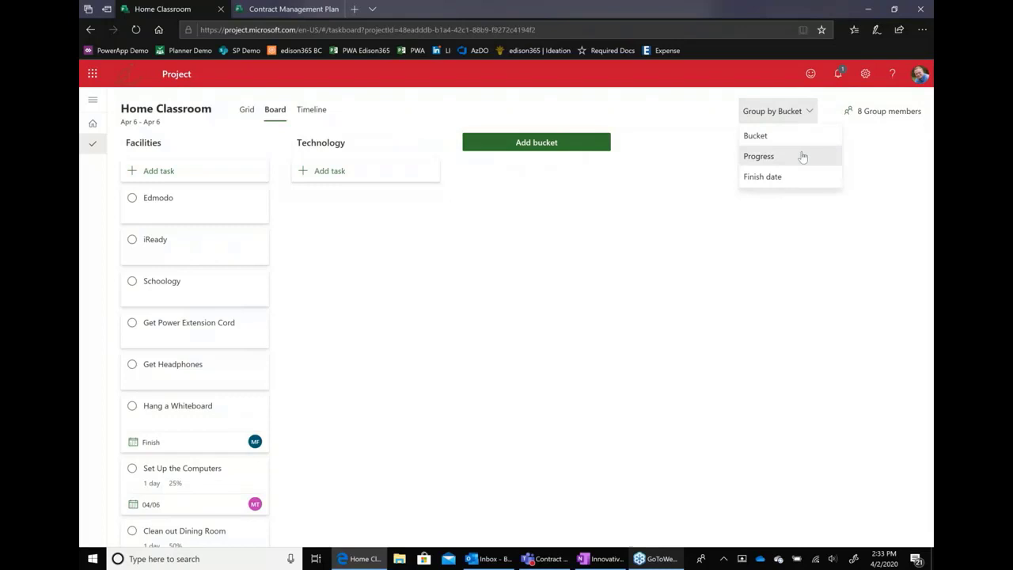
pyautogui.click(801, 156)
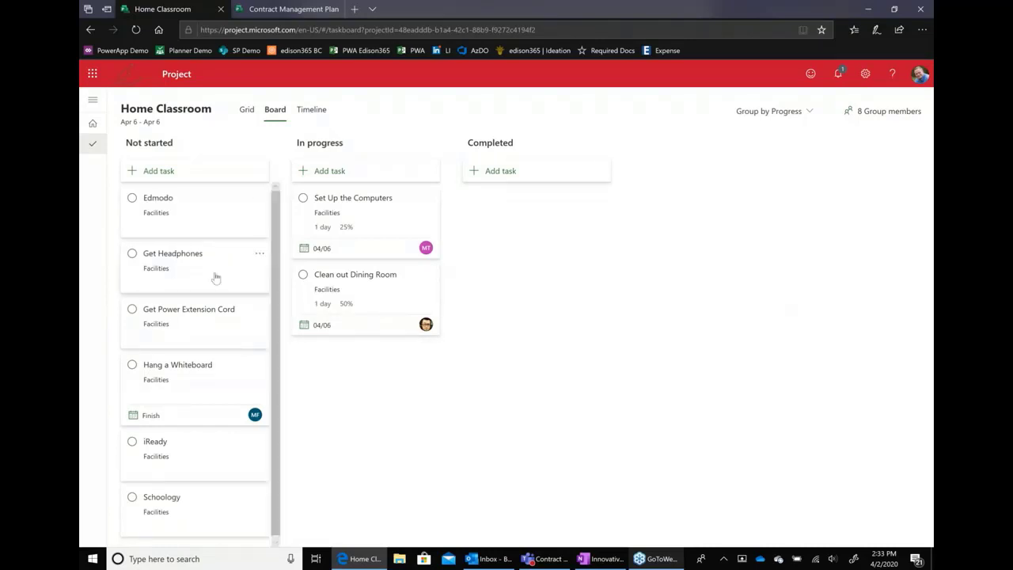
pyautogui.moveTo(215, 277); pyautogui.dragTo(371, 332)
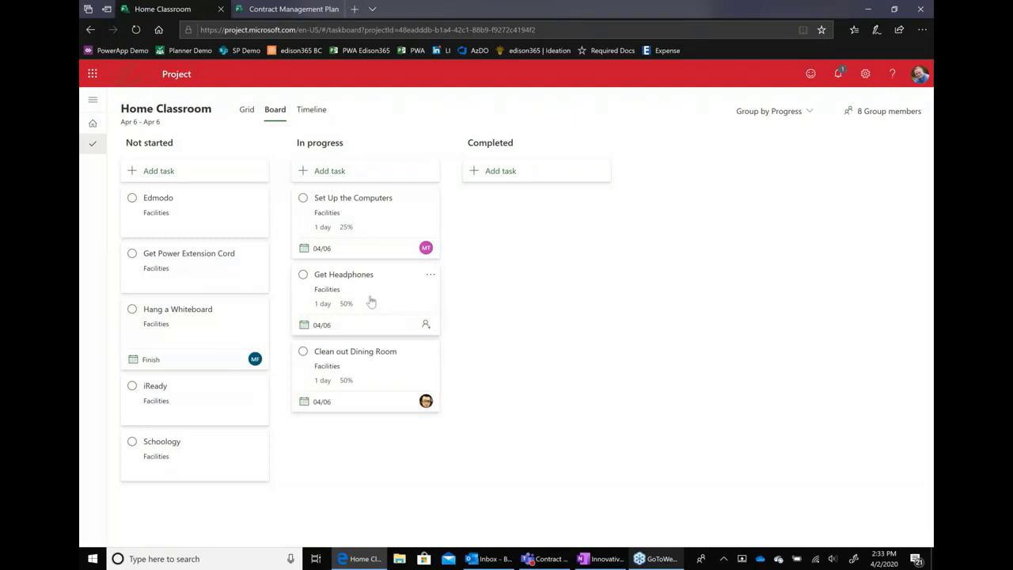
# Open Get Headphones' task details and set it to 75% complete
pyautogui.click(391, 300)
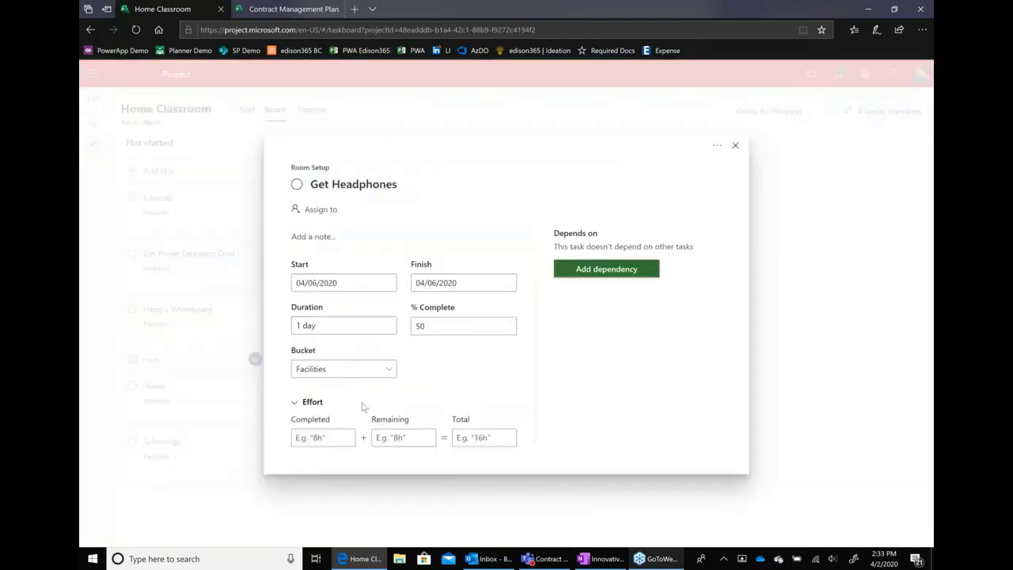
pyautogui.moveTo(446, 327); pyautogui.dragTo(412, 323)
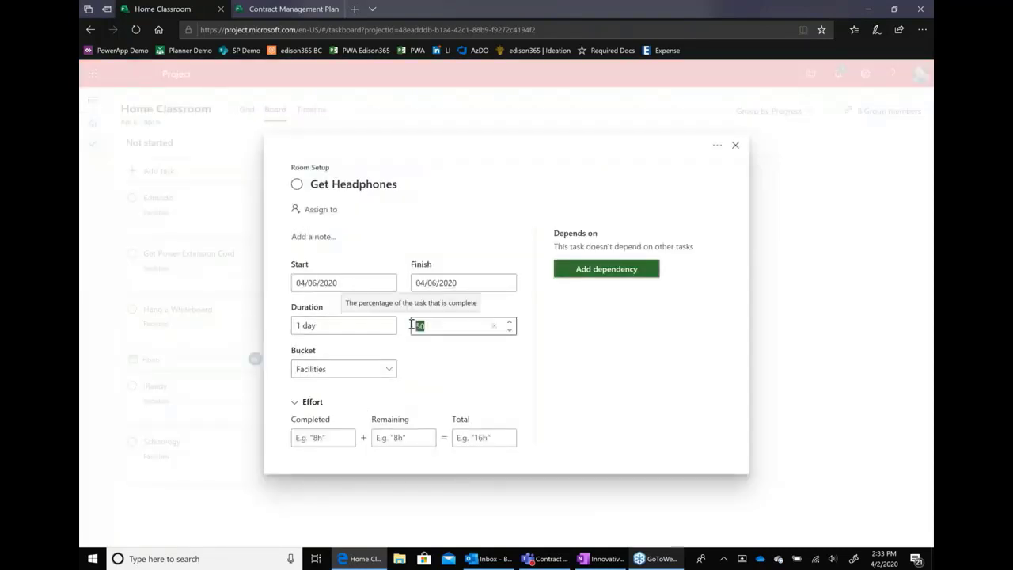
pyautogui.write('75')
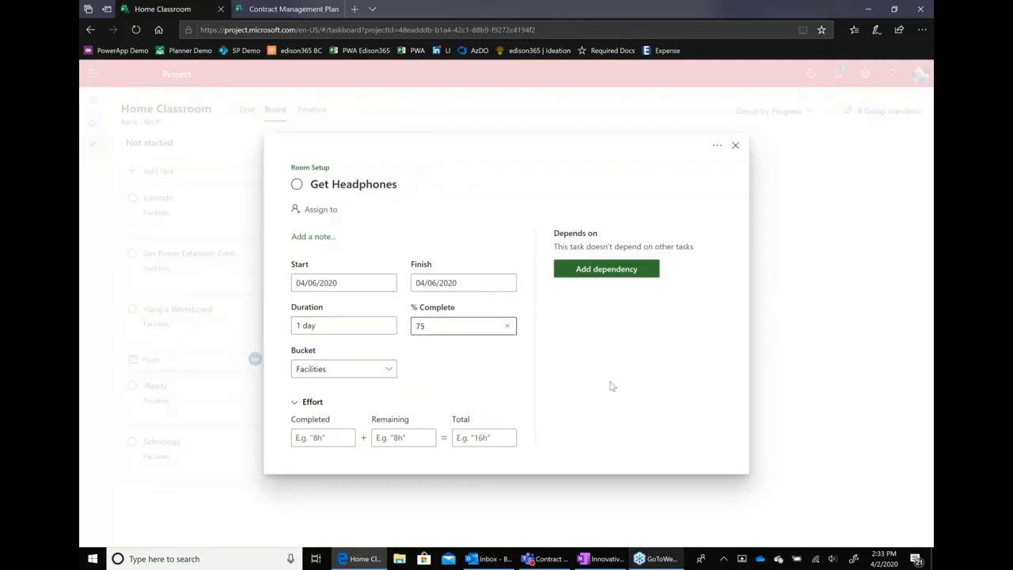
pyautogui.click(610, 386)
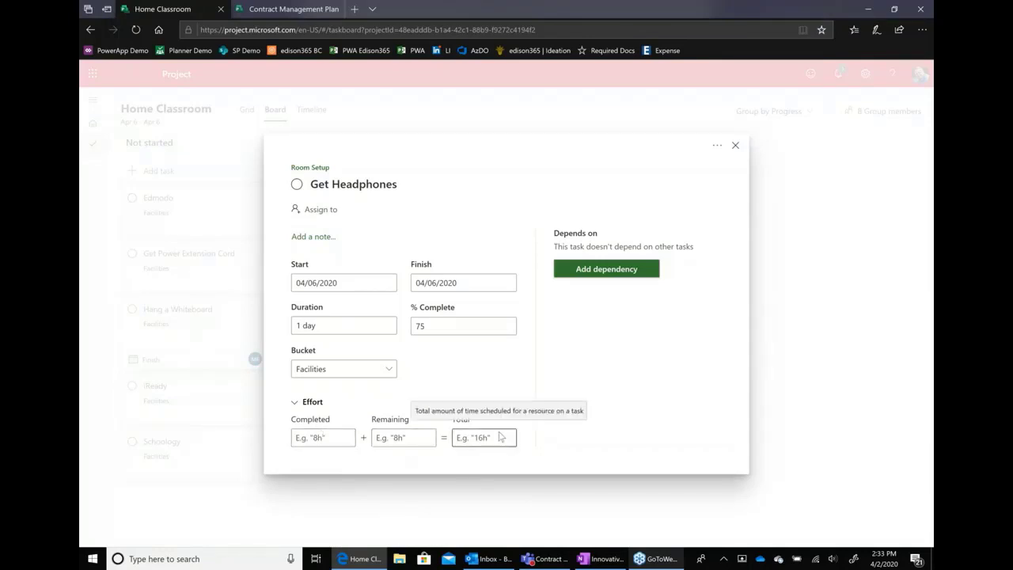
# Make Get Headphones depend on Set Up the Computers and close the details
pyautogui.click(579, 271)
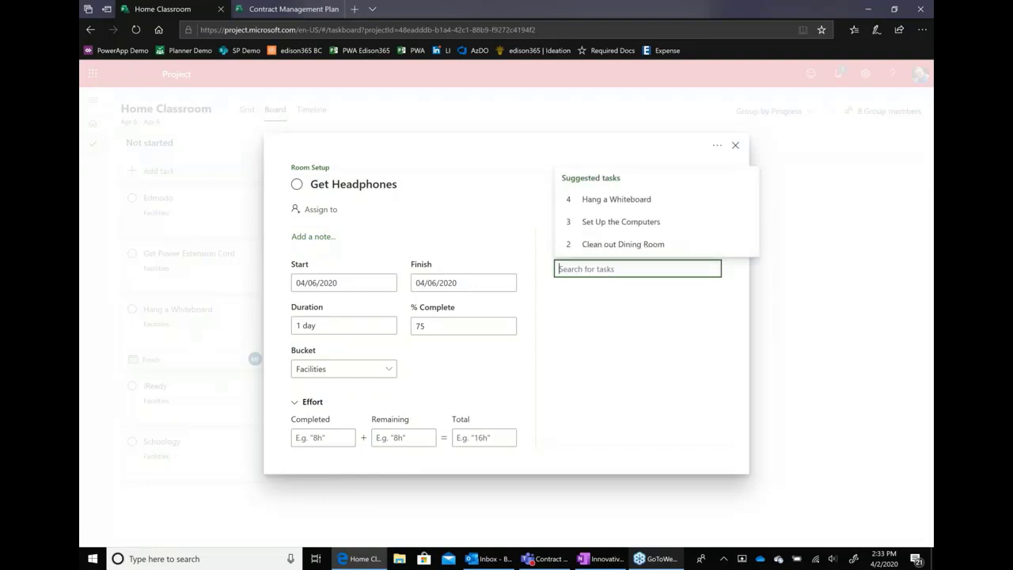
pyautogui.click(585, 225)
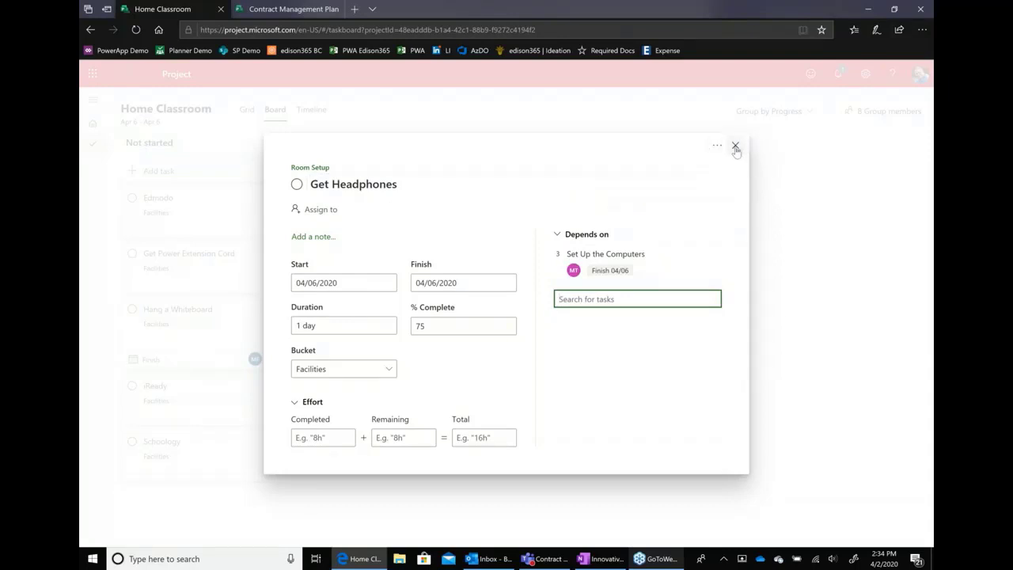
pyautogui.moveTo(735, 145); pyautogui.dragTo(777, 305)
pyautogui.click(777, 305)
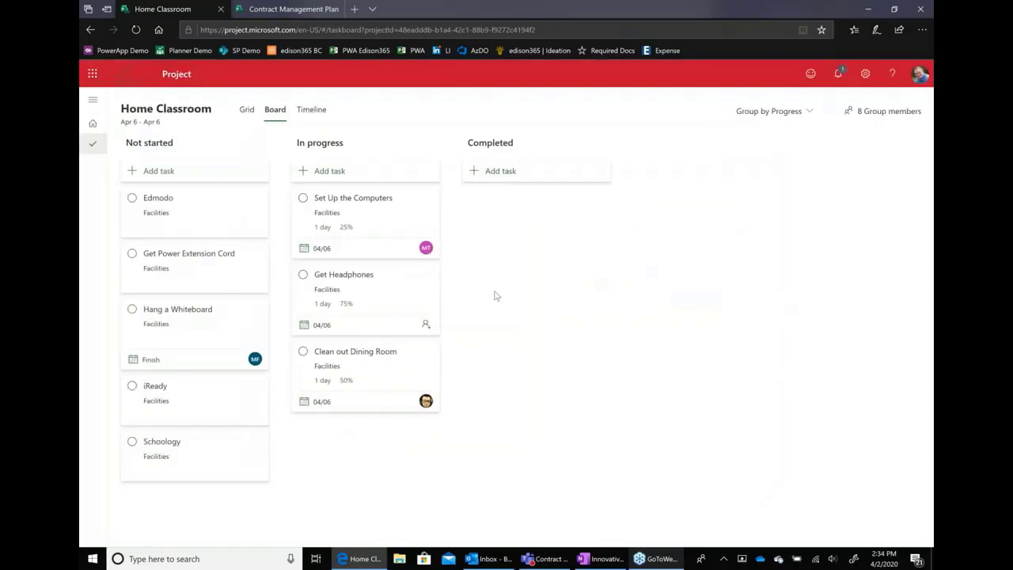
# Cycle through the Grid and Board views, ending on the Timeline
pyautogui.click(246, 109)
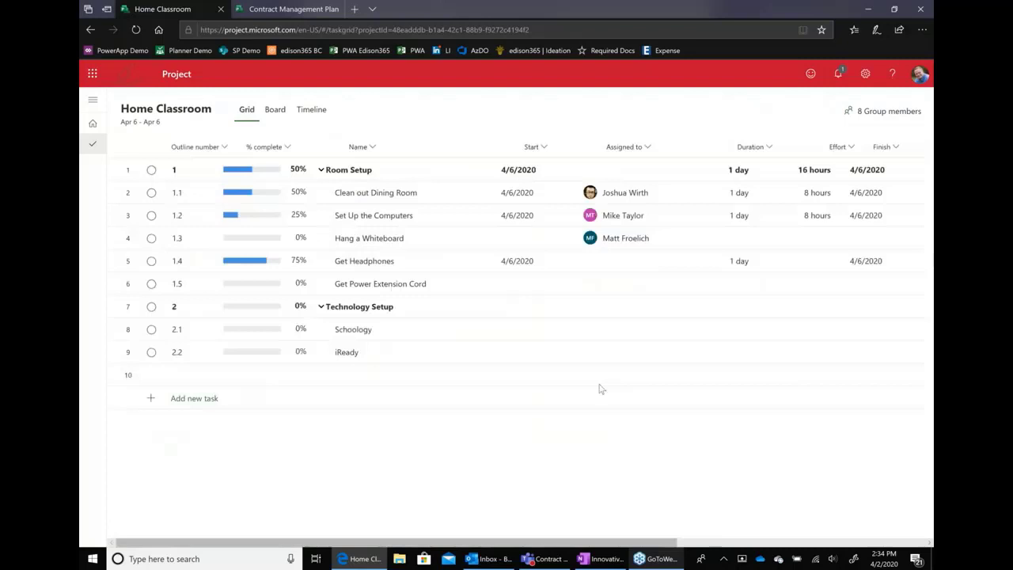
pyautogui.click(274, 109)
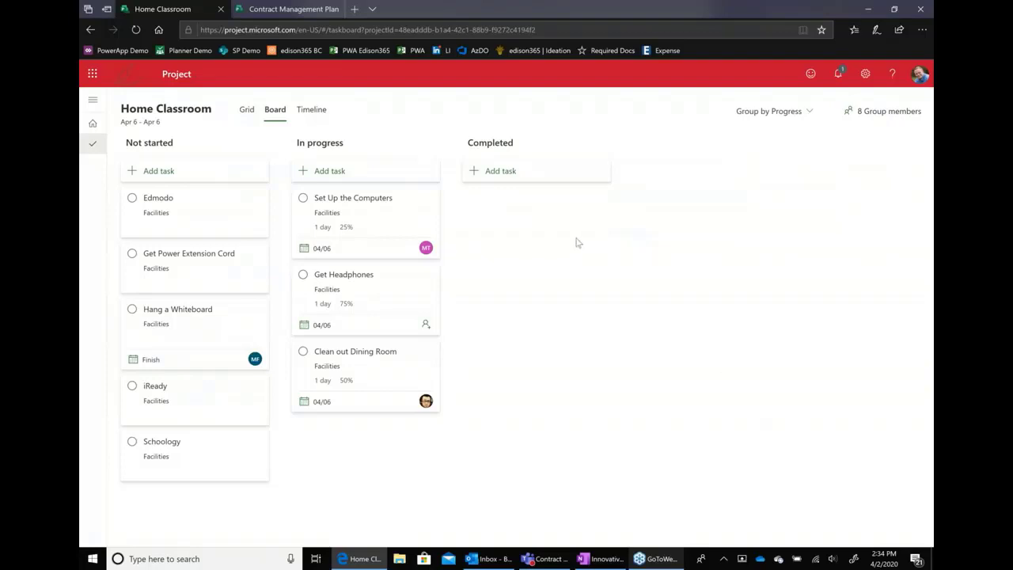
pyautogui.click(311, 111)
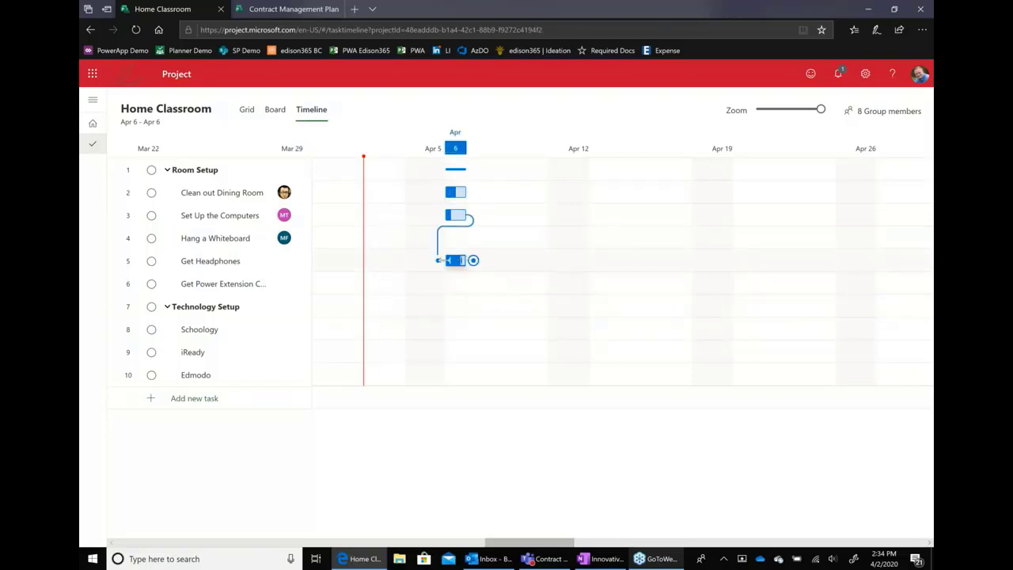
# Extend Get Headphones to finish Apr 17 and move Clean out Dining Room to Apr 15
pyautogui.moveTo(466, 260); pyautogui.dragTo(732, 260)
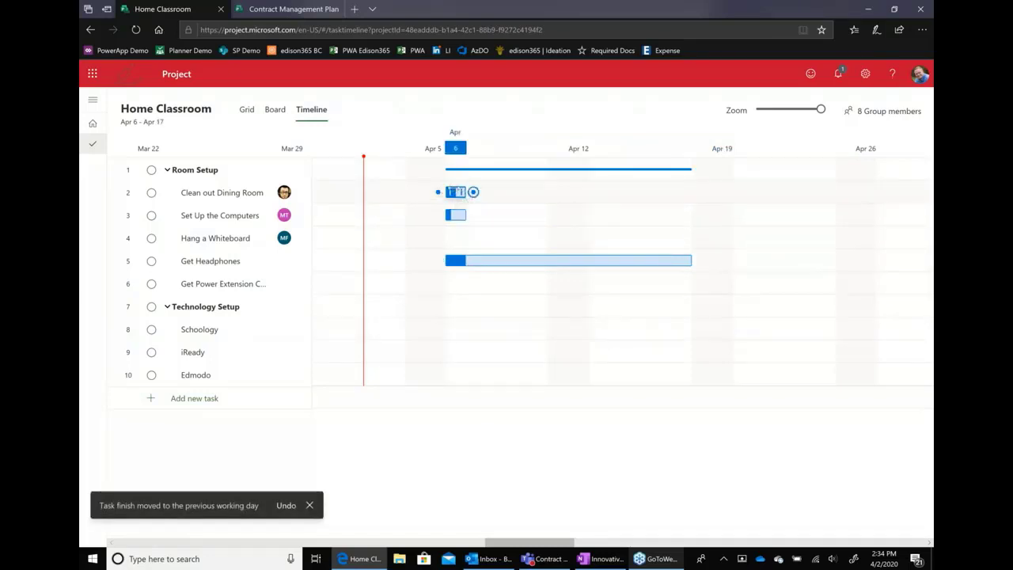
pyautogui.moveTo(457, 191); pyautogui.dragTo(654, 193)
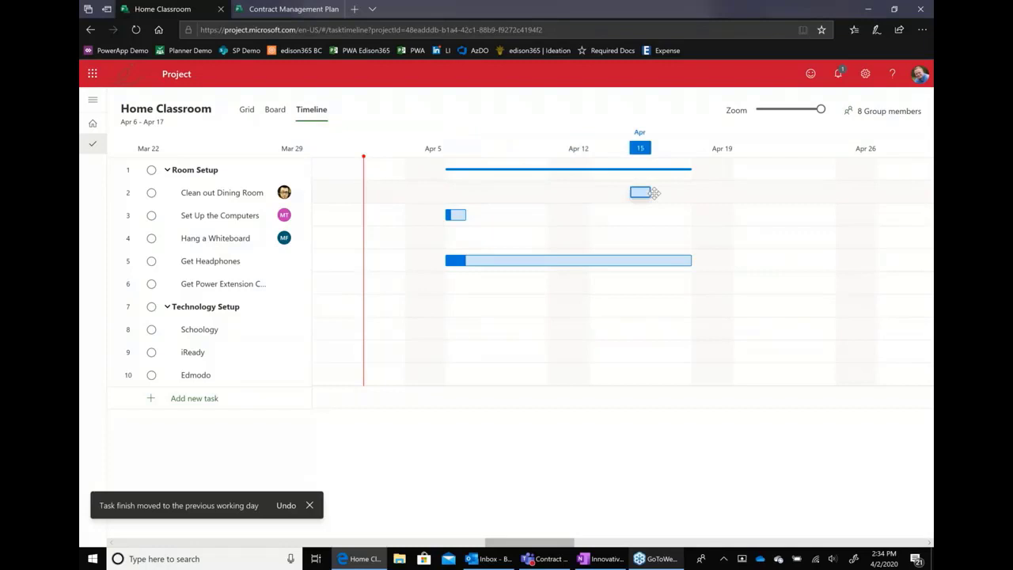
pyautogui.click(245, 112)
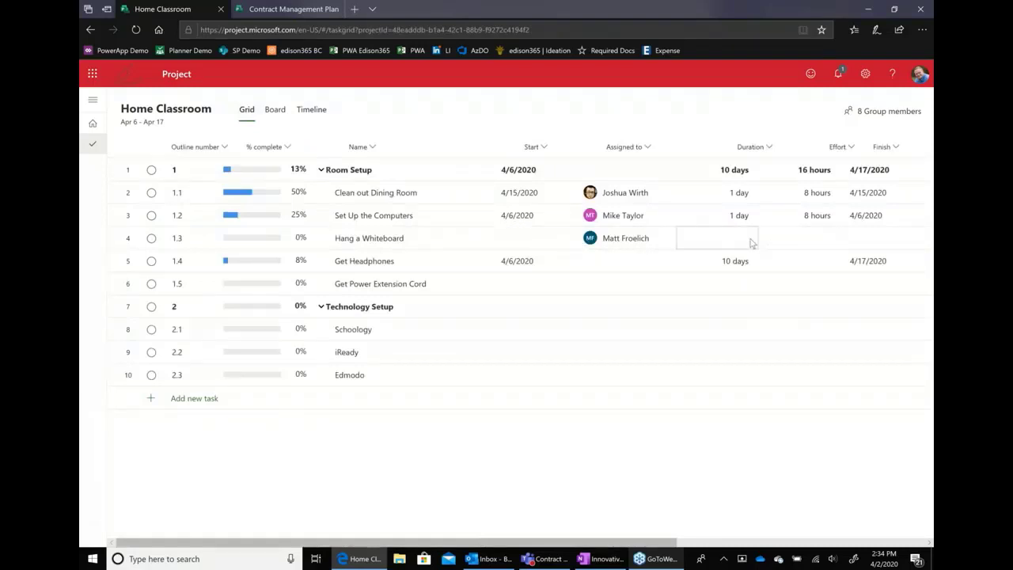
# Enter effort of 4h for Hang a Whiteboard, 5h for Get Power Extension Cord, 6h for Schoology
pyautogui.click(817, 242)
pyautogui.write('4h')
pyautogui.click(809, 351)
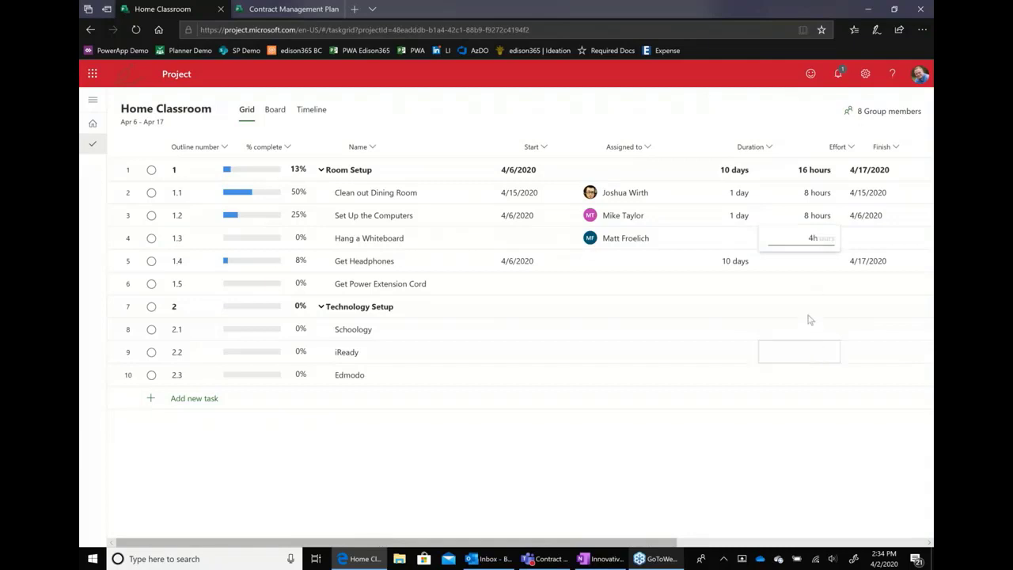
pyautogui.click(817, 288)
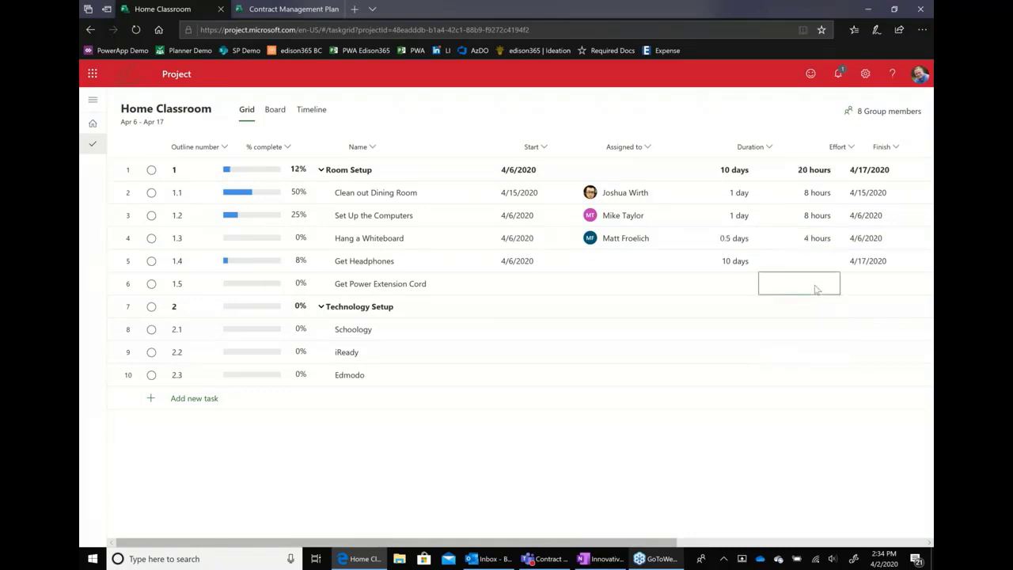
pyautogui.write('5h')
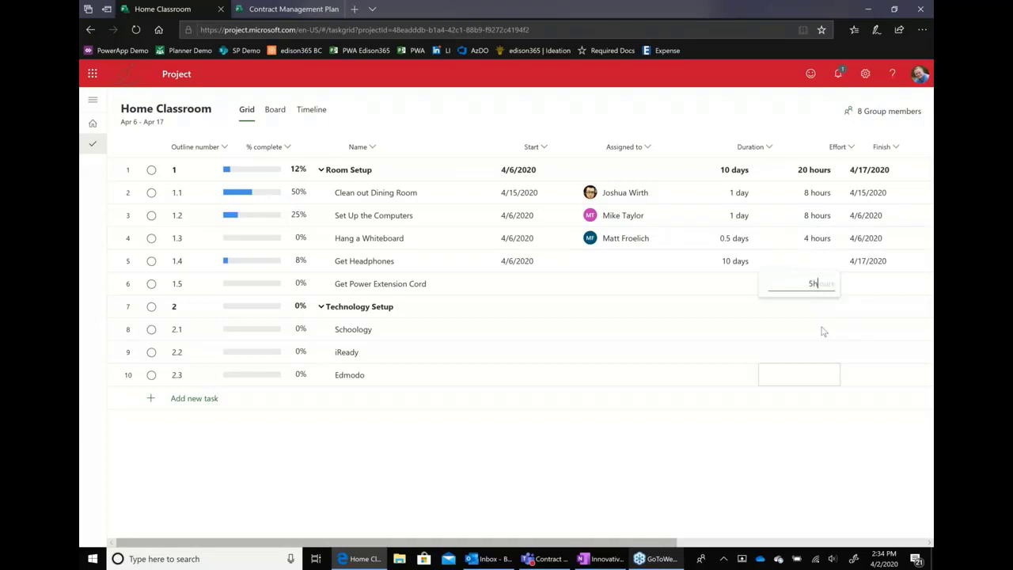
pyautogui.click(823, 330)
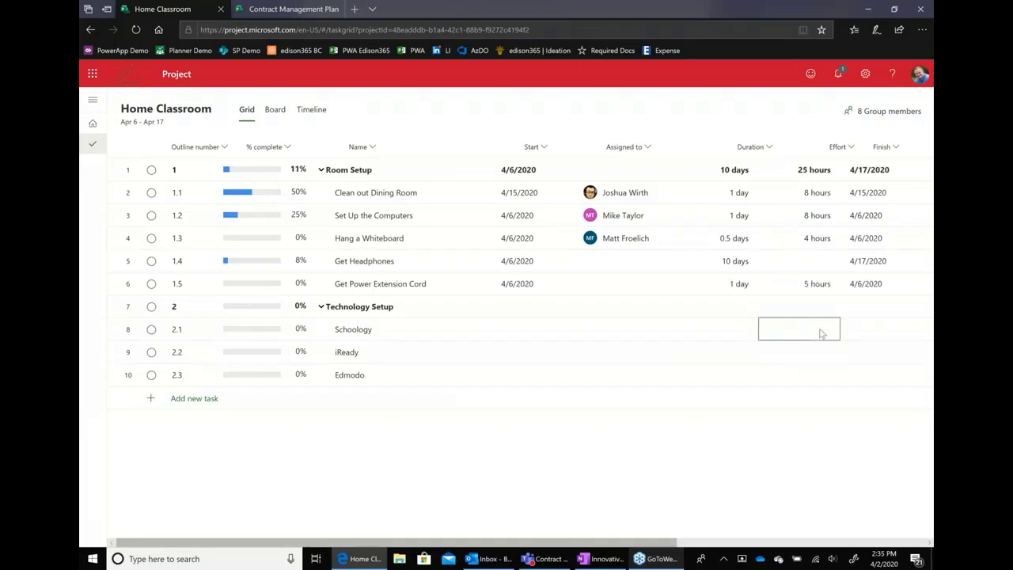
pyautogui.write('6h')
pyautogui.click(821, 406)
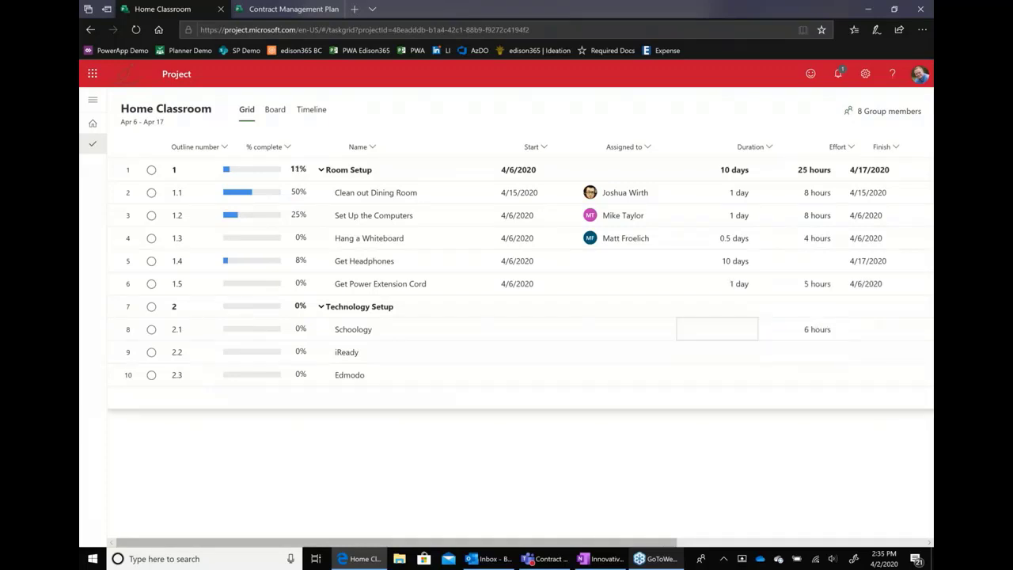
pyautogui.click(310, 109)
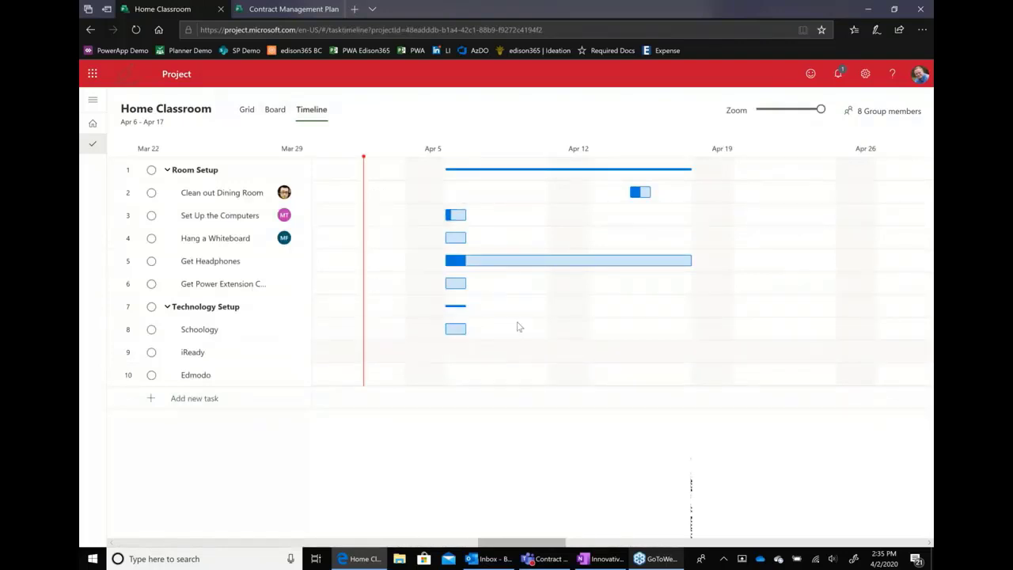
# Link Clean out Dining Room → Set Up the Computers → Hang a Whiteboard → Get Headphones → extension cord → Schoology
pyautogui.moveTo(470, 283)
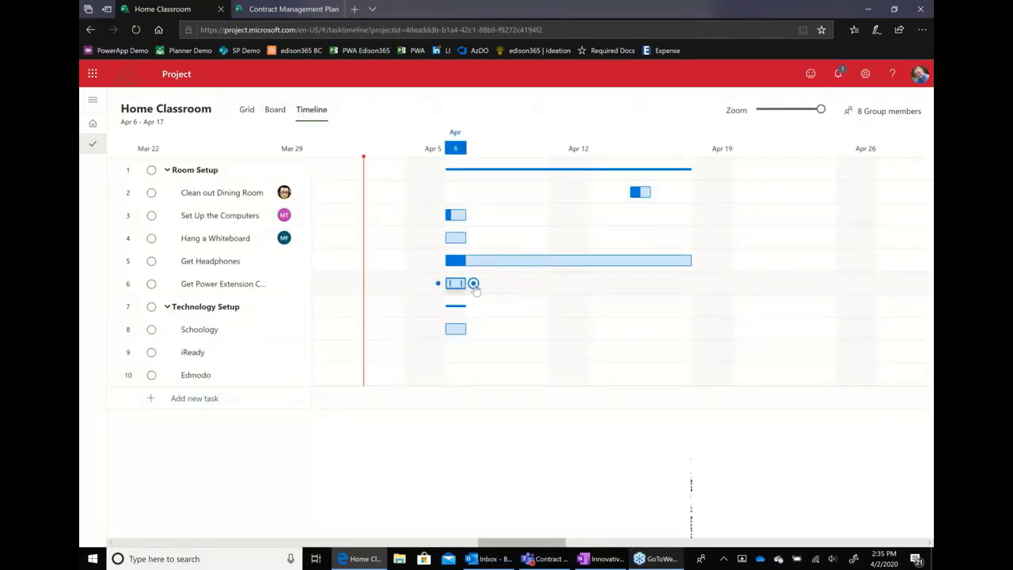
pyautogui.moveTo(473, 283); pyautogui.dragTo(457, 331)
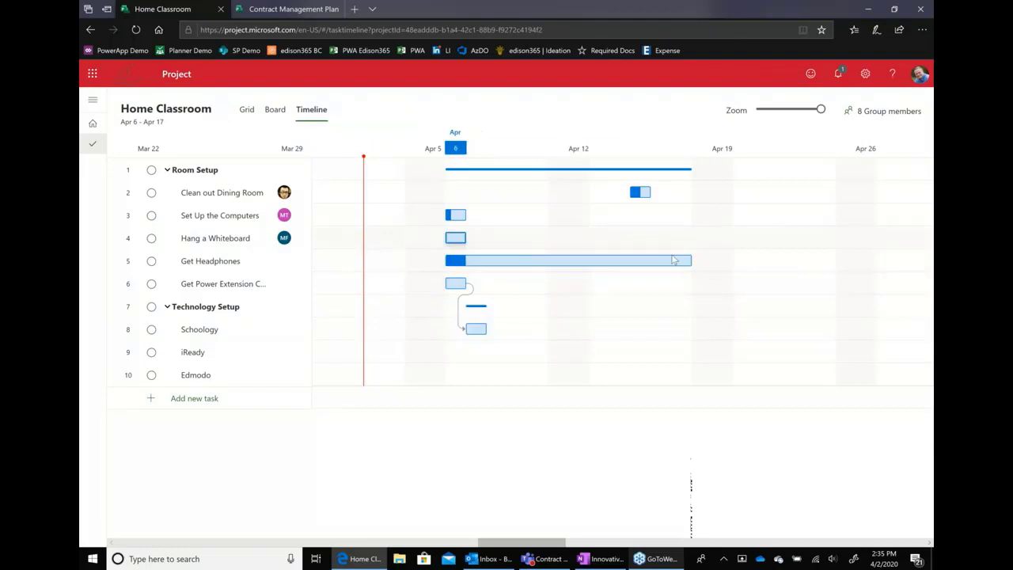
pyautogui.moveTo(698, 260); pyautogui.dragTo(456, 286)
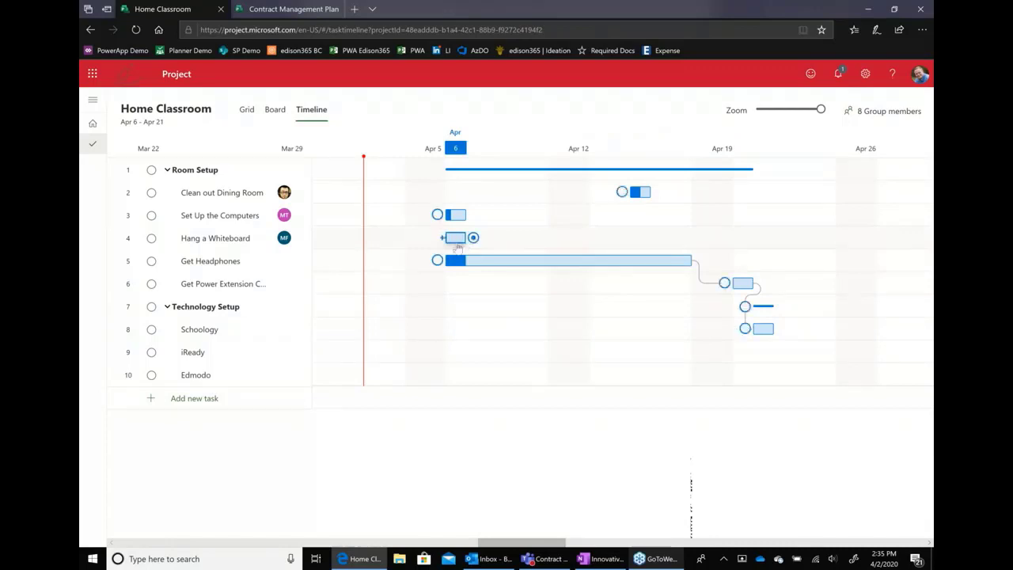
pyautogui.moveTo(473, 237); pyautogui.dragTo(437, 260)
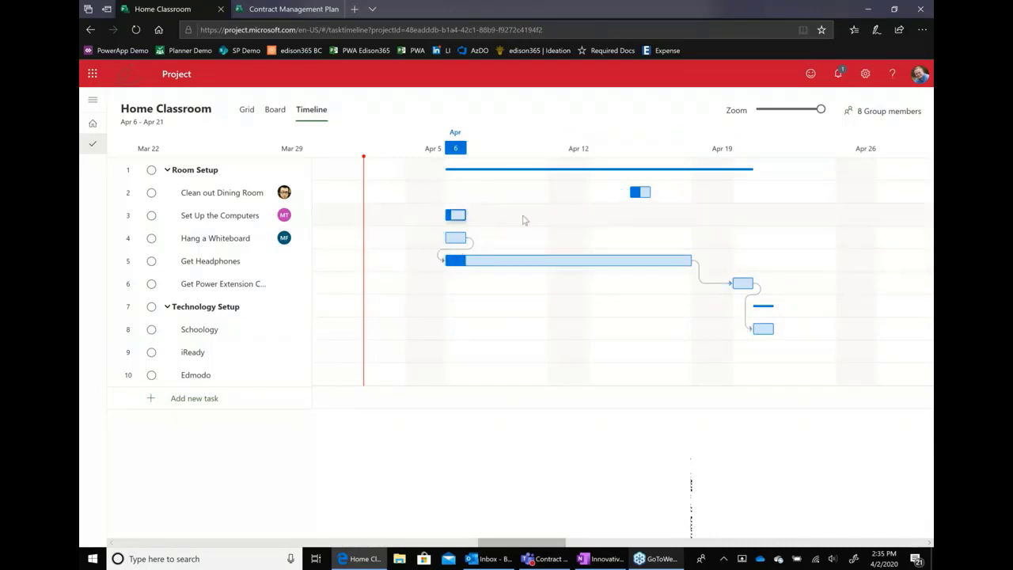
pyautogui.moveTo(473, 215); pyautogui.dragTo(440, 237)
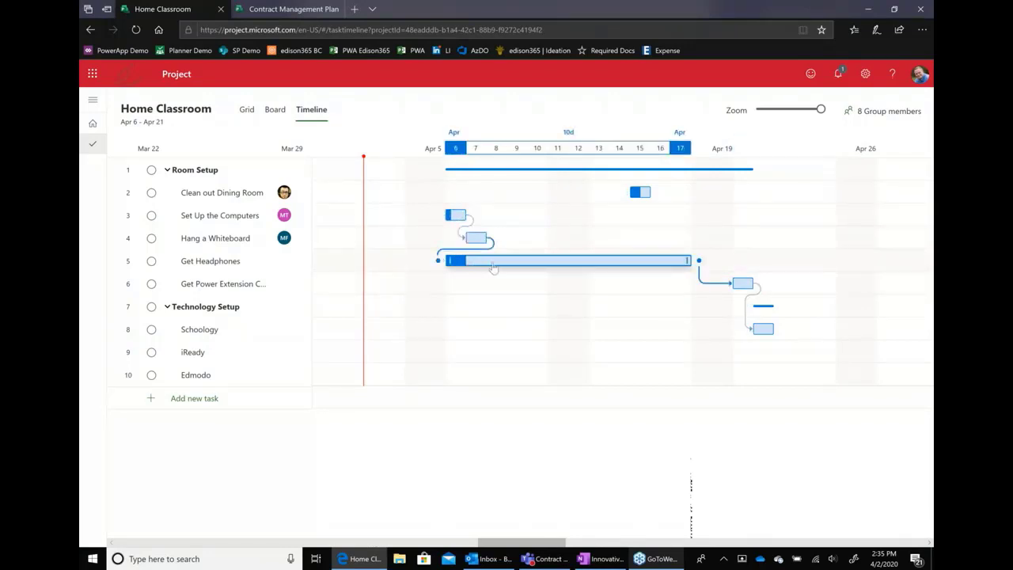
pyautogui.moveTo(658, 191); pyautogui.dragTo(452, 214)
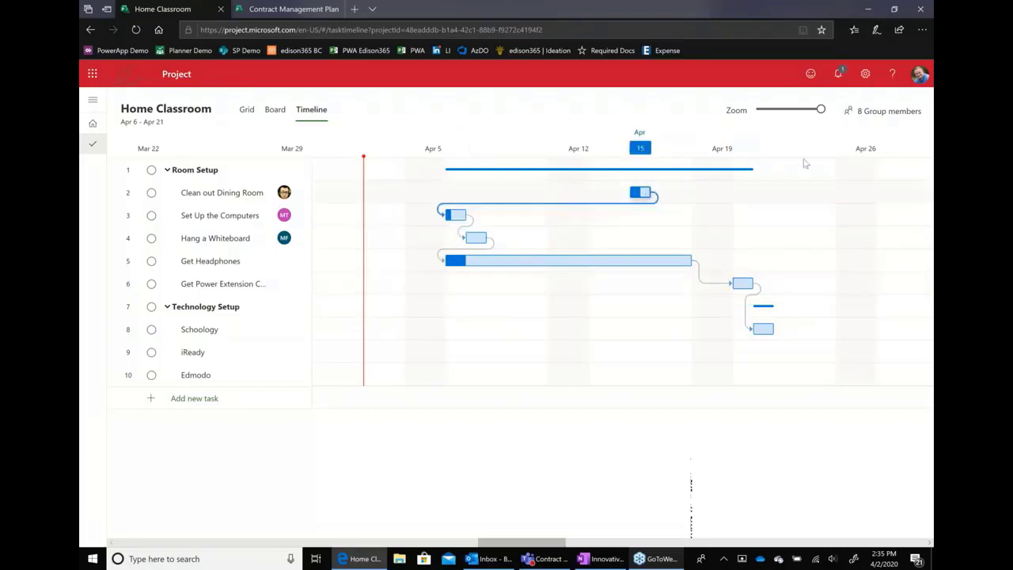
pyautogui.moveTo(820, 110)
pyautogui.mouseDown()
pyautogui.moveTo(774, 116)
pyautogui.moveTo(823, 111)
pyautogui.mouseUp()
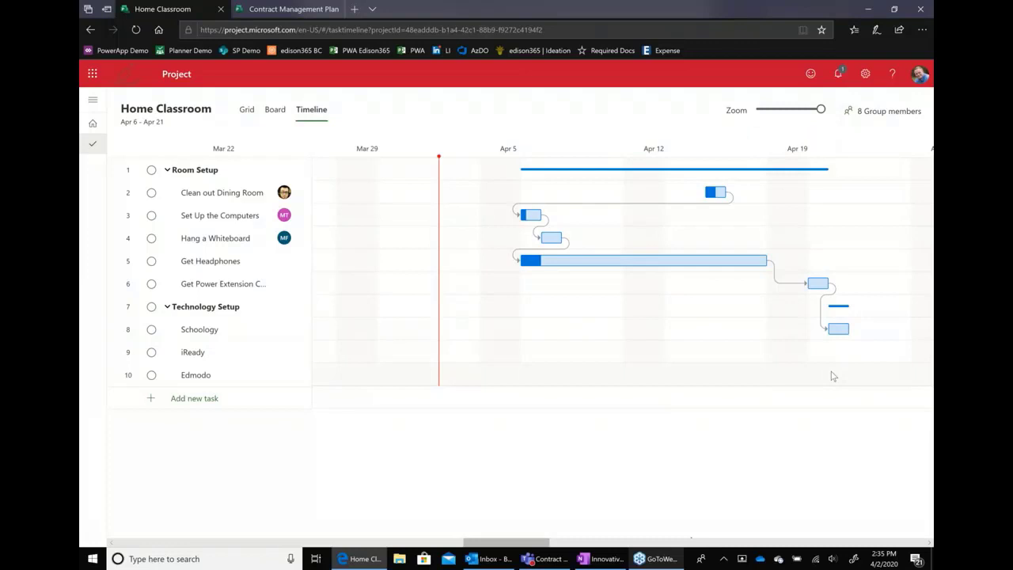
# Review the linked tasks in the Grid, Board and Timeline views
pyautogui.click(246, 109)
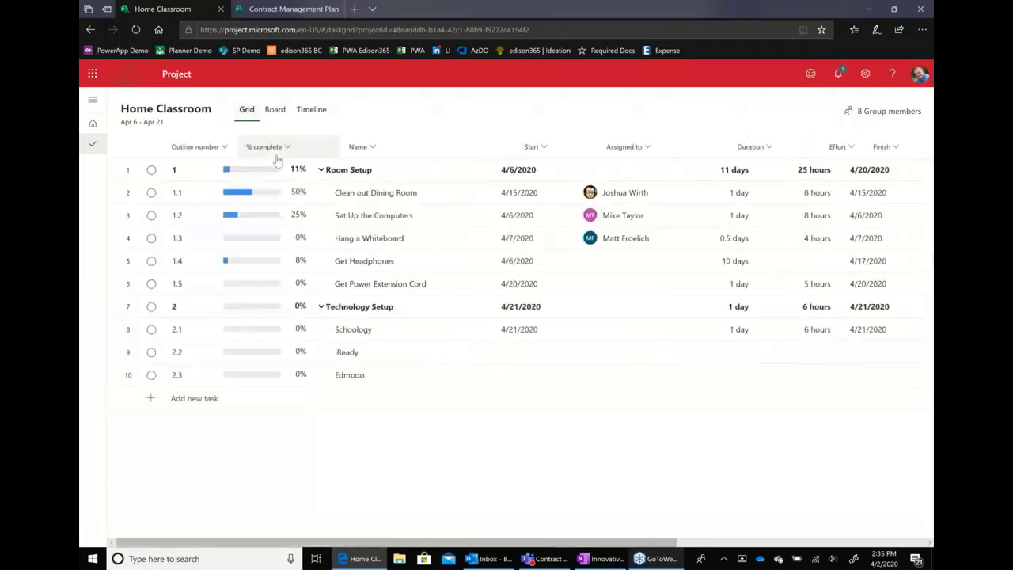
pyautogui.click(277, 114)
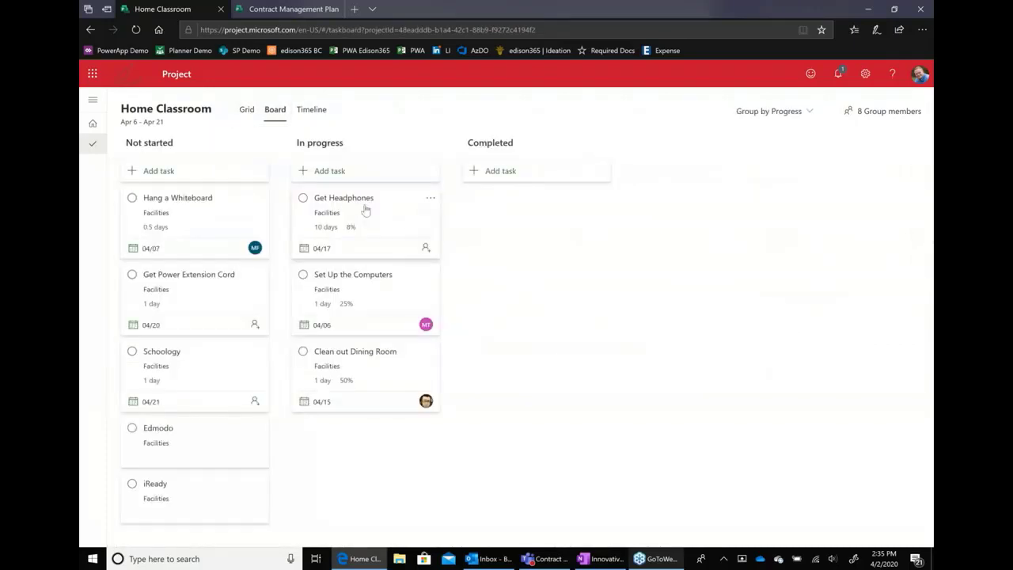
pyautogui.click(314, 113)
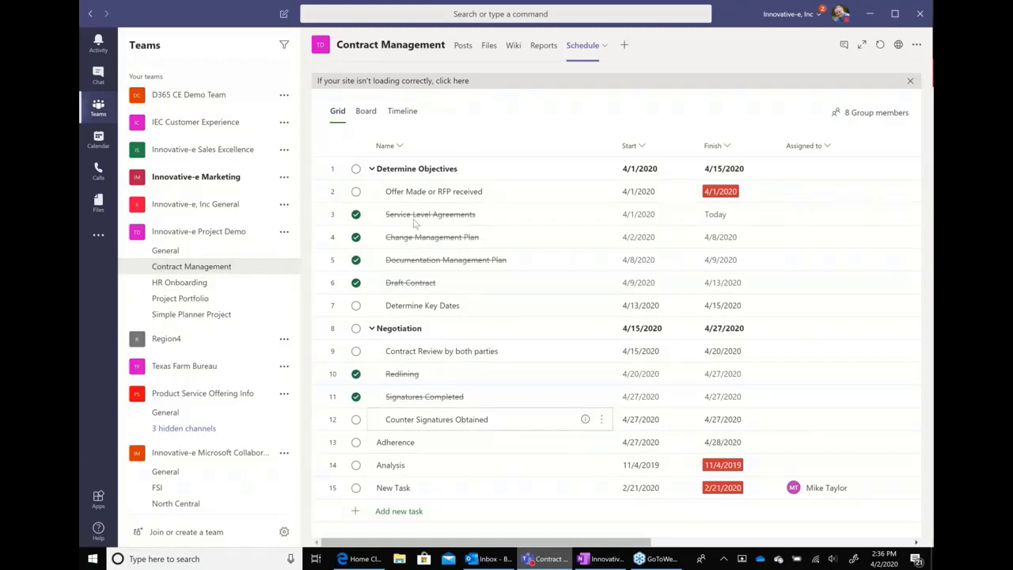
# View the Contract Management schedule as a board, then a timeline, and hide the conversation panel
pyautogui.click(364, 115)
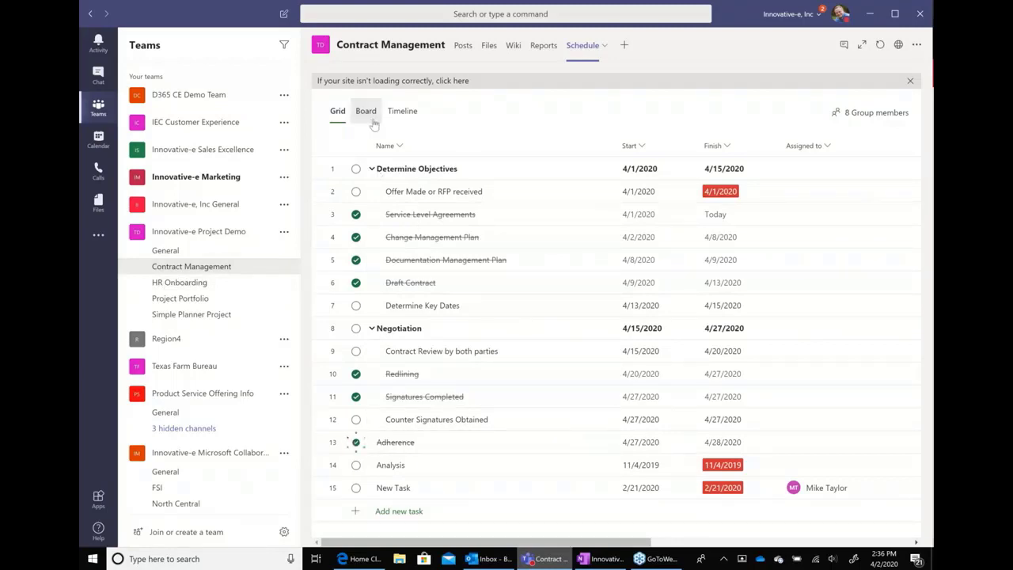
pyautogui.click(408, 118)
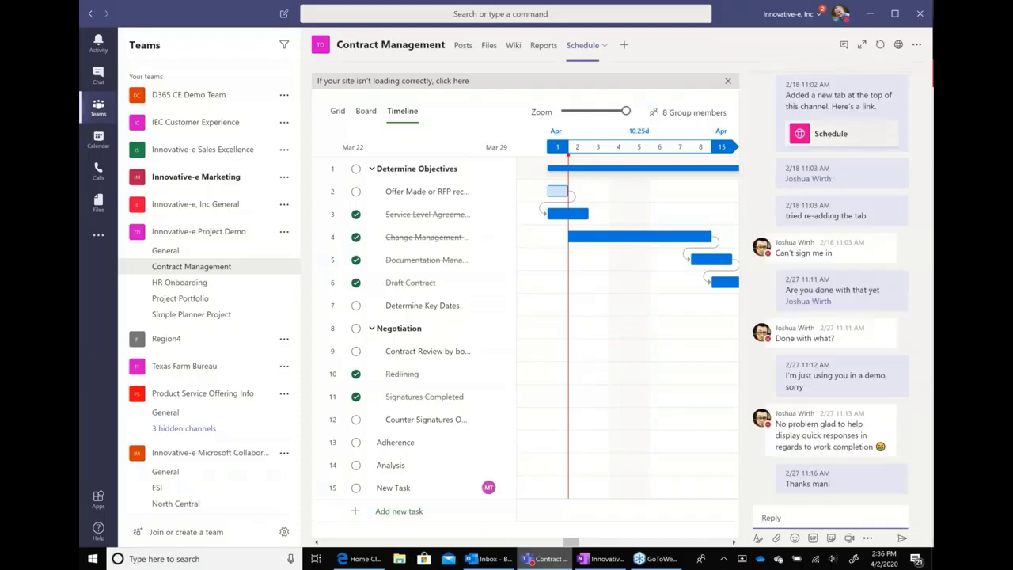
pyautogui.moveTo(812, 448)
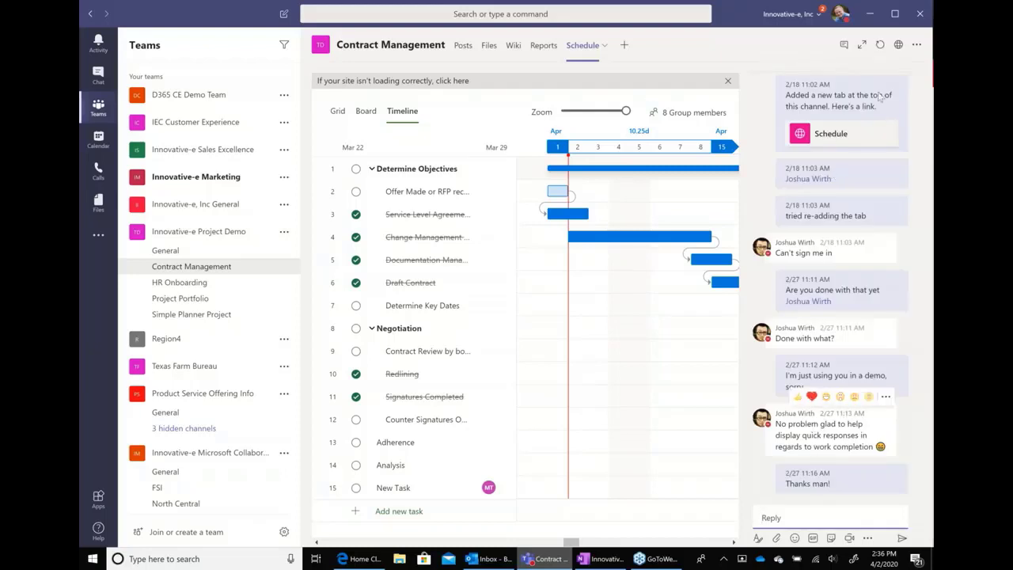
pyautogui.moveTo(848, 92)
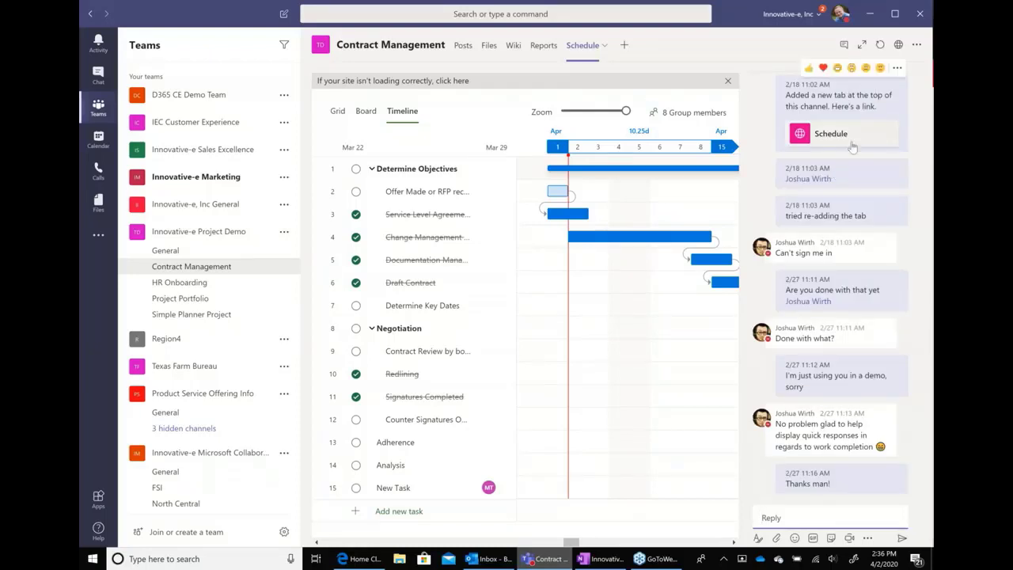
pyautogui.click(842, 45)
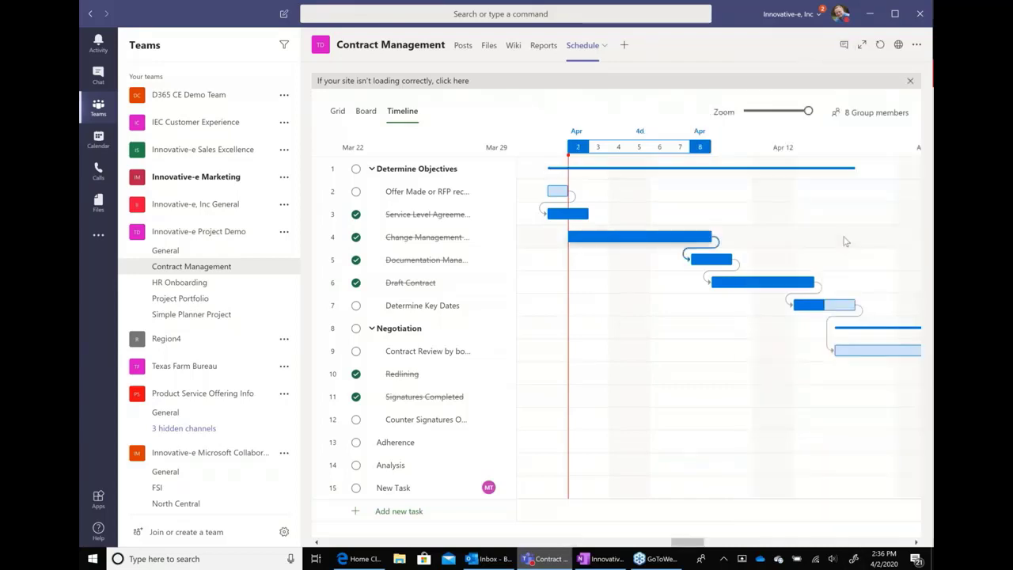
# Open the channel's Reports tab to load the Power BI Portfolio Dashboard
pyautogui.click(543, 45)
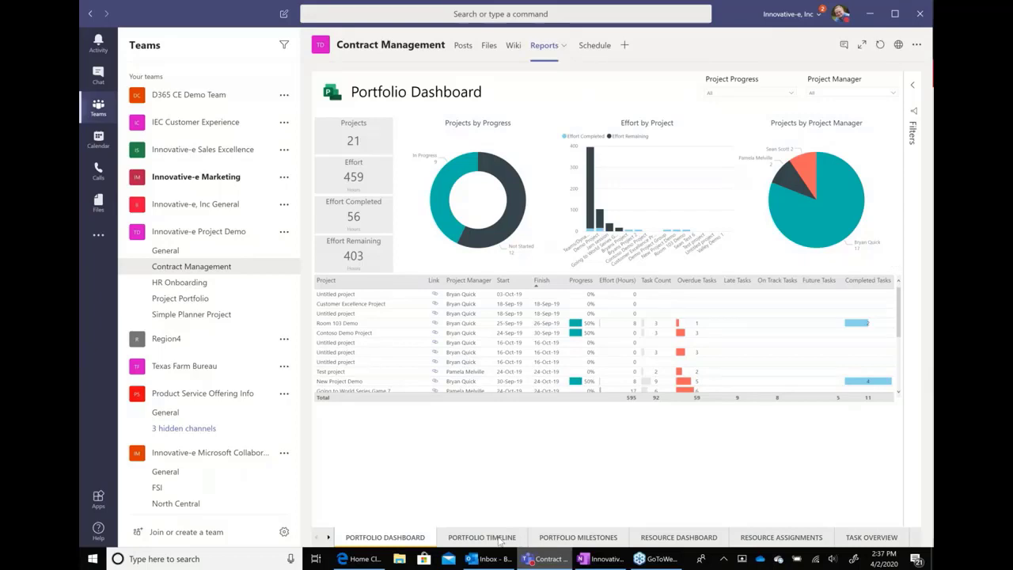
# Limit the Portfolio Timeline to October project starts, excluding Sep and Nov, then view Portfolio Milestones
pyautogui.click(497, 539)
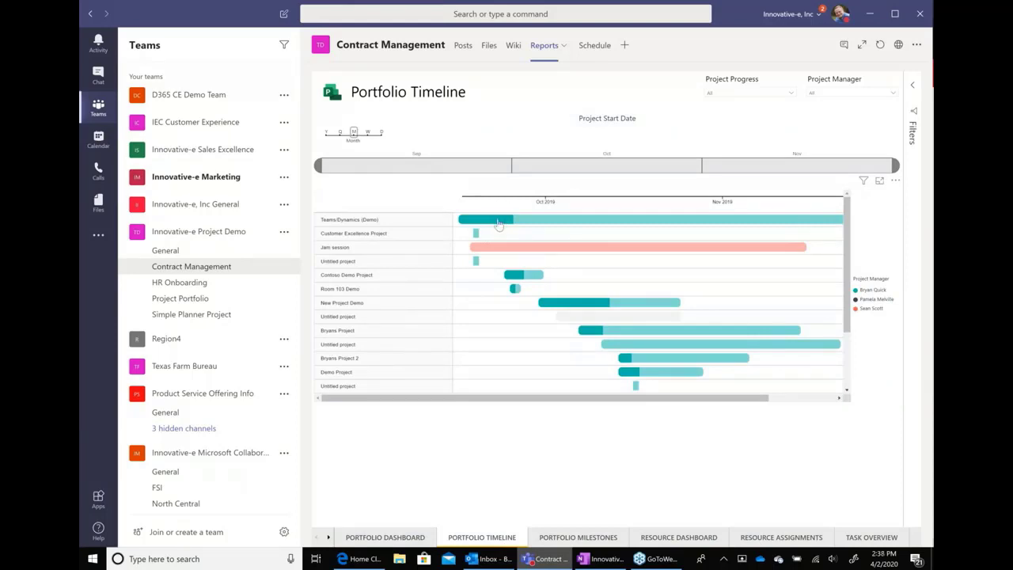
pyautogui.moveTo(497, 225)
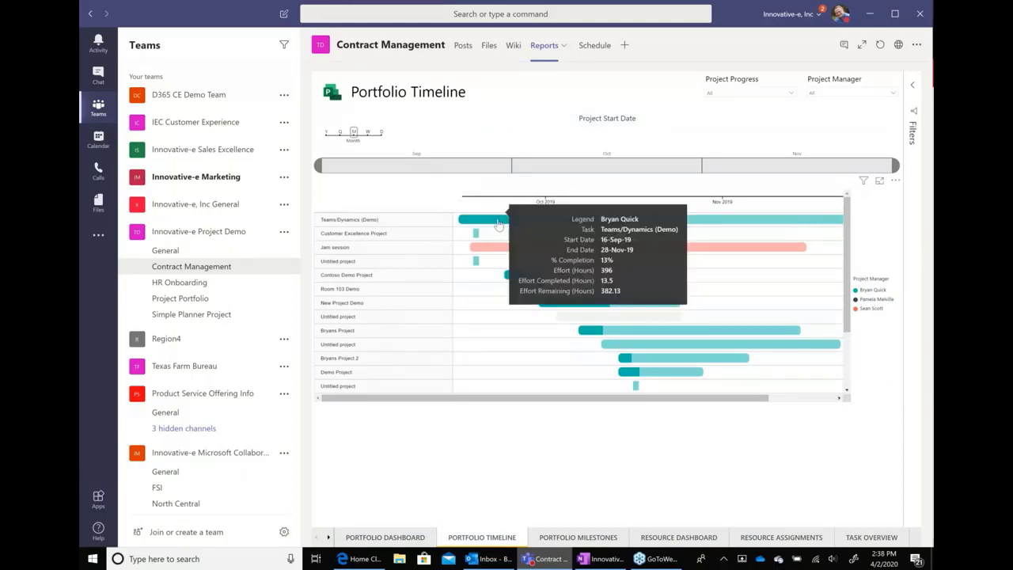
pyautogui.moveTo(499, 256)
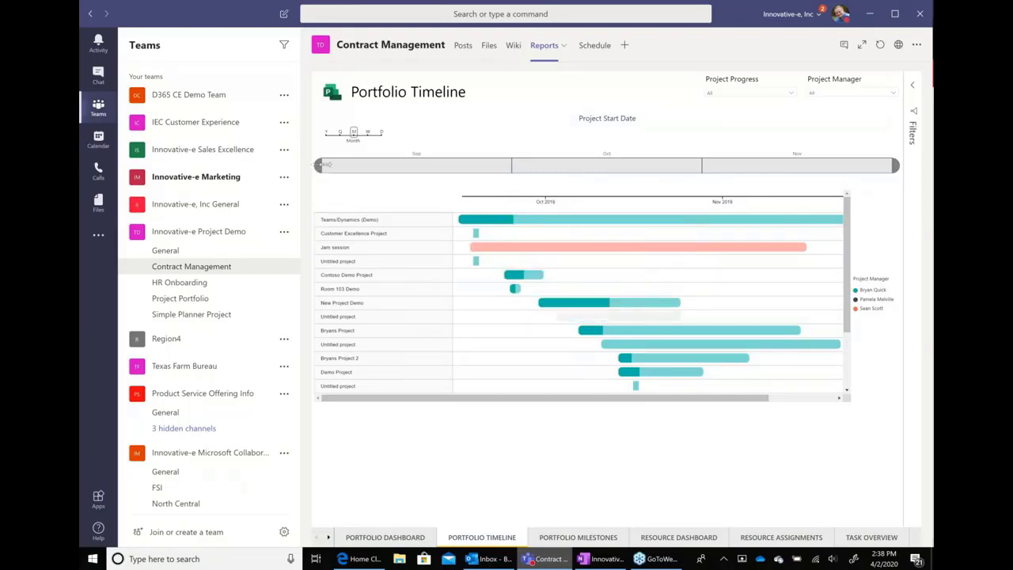
pyautogui.moveTo(324, 165); pyautogui.dragTo(544, 168)
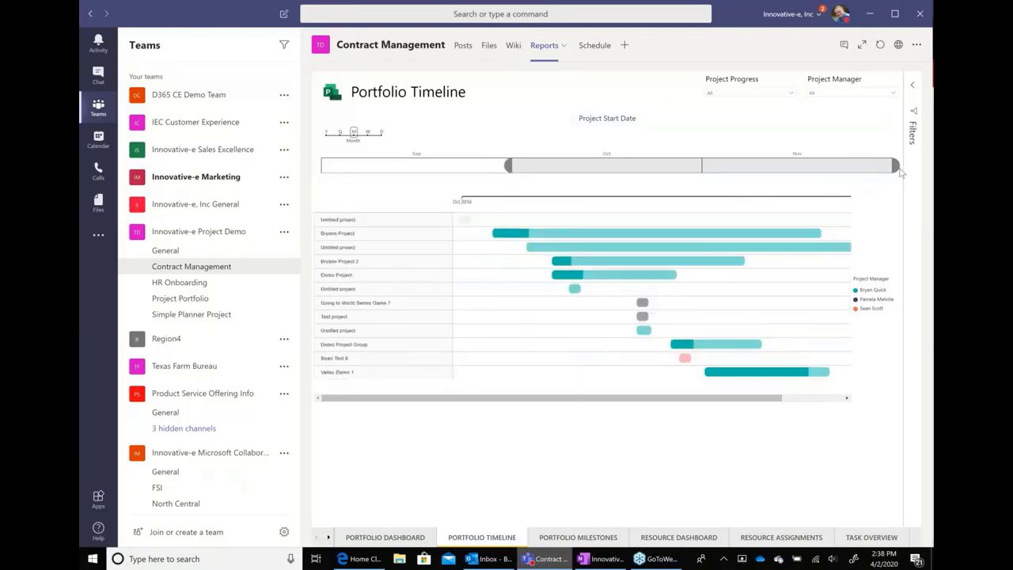
pyautogui.click(719, 169)
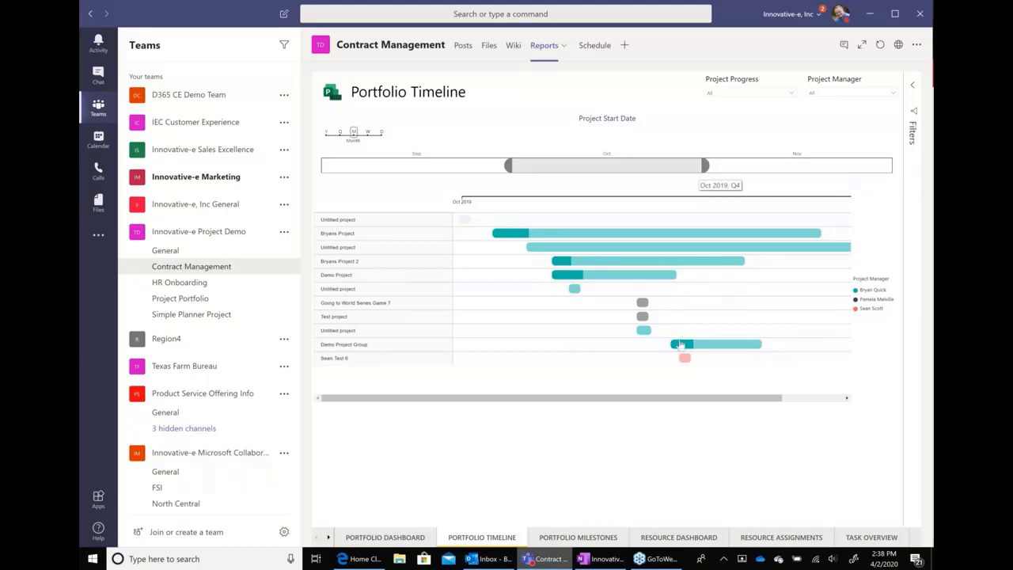
pyautogui.click(612, 538)
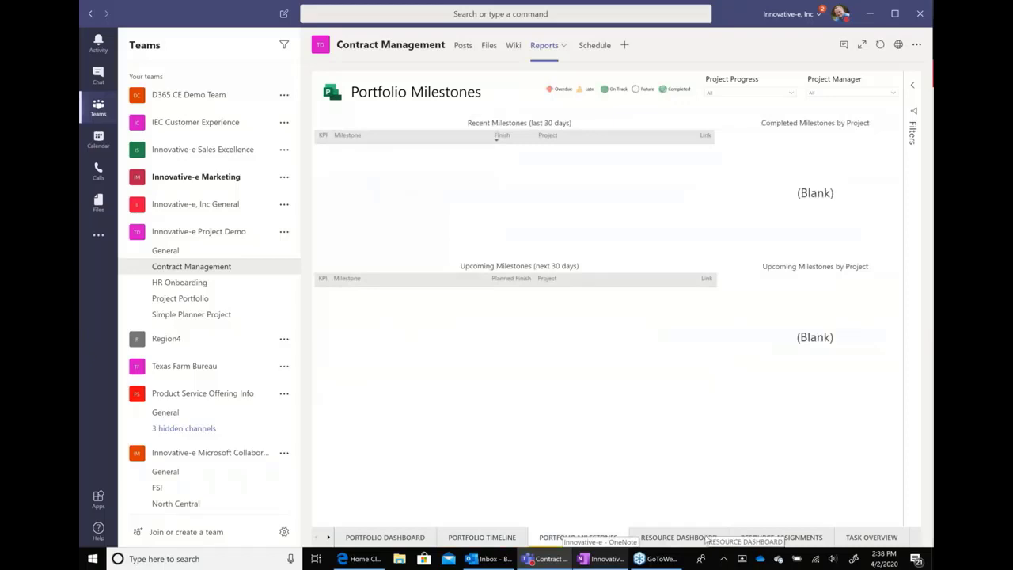
# Cross-filter the Resource Dashboard donut to one resource's tasks, then view the Resource Assignments page
pyautogui.click(707, 537)
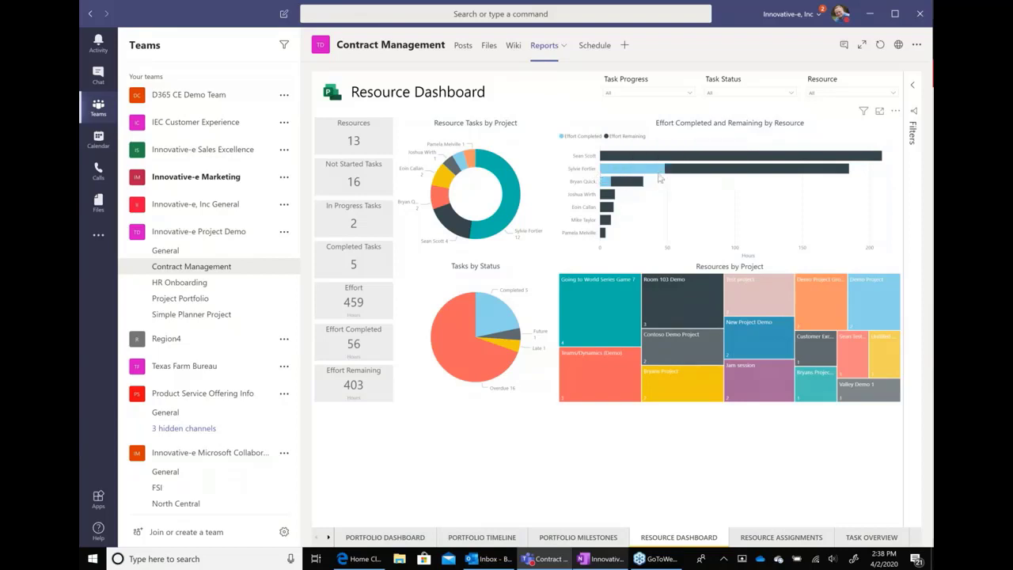
pyautogui.moveTo(660, 179)
pyautogui.click(511, 196)
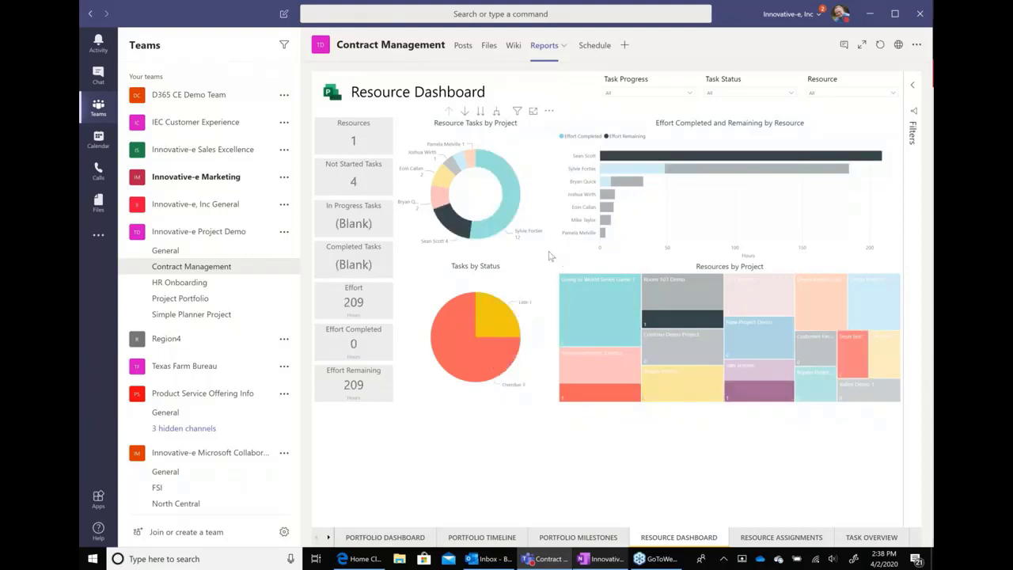
pyautogui.moveTo(669, 294)
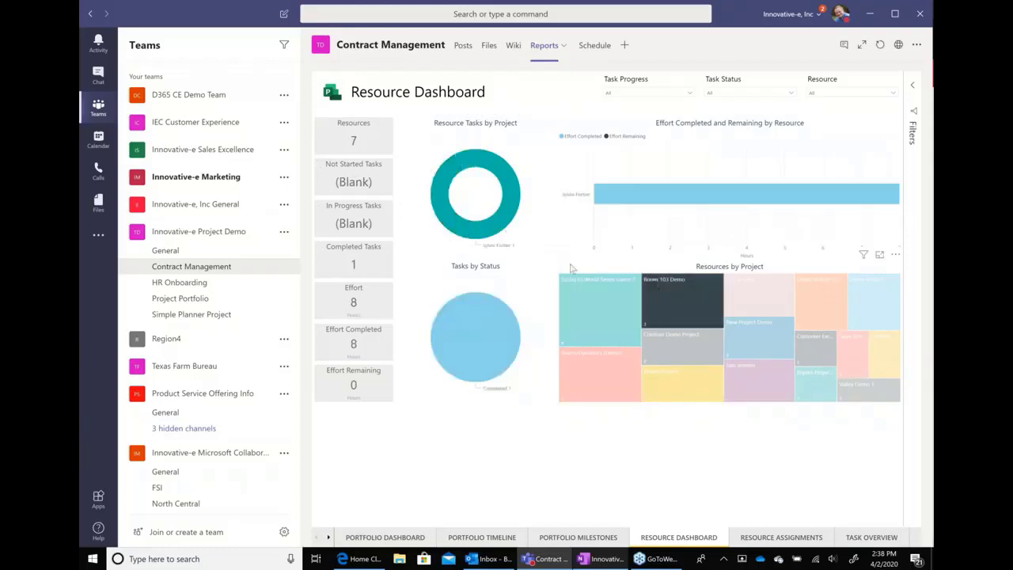
pyautogui.click(783, 537)
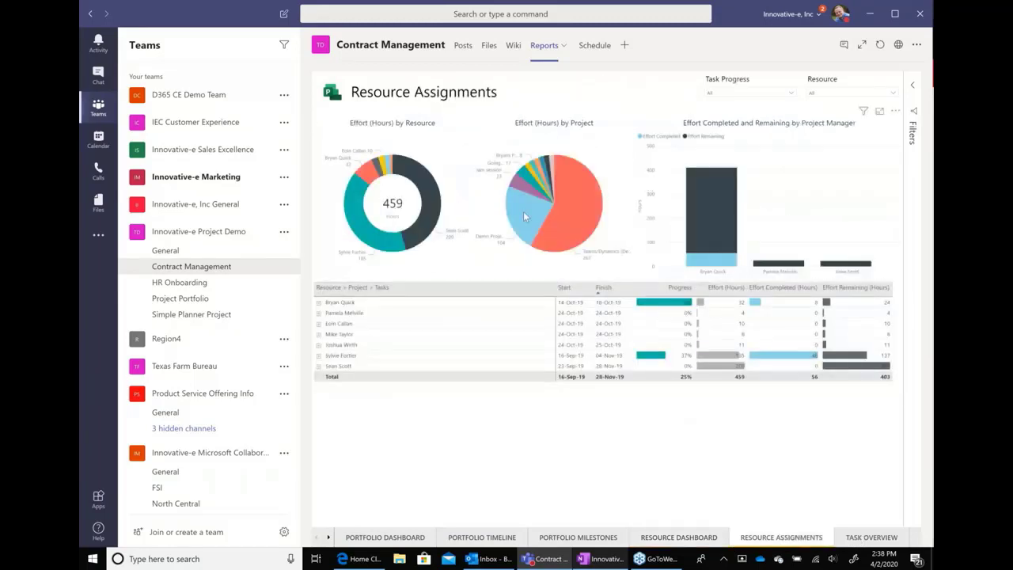
# Expand one resource's assignments through Going to World Series Game 7 to its tasks, then view Task Overview
pyautogui.click(319, 336)
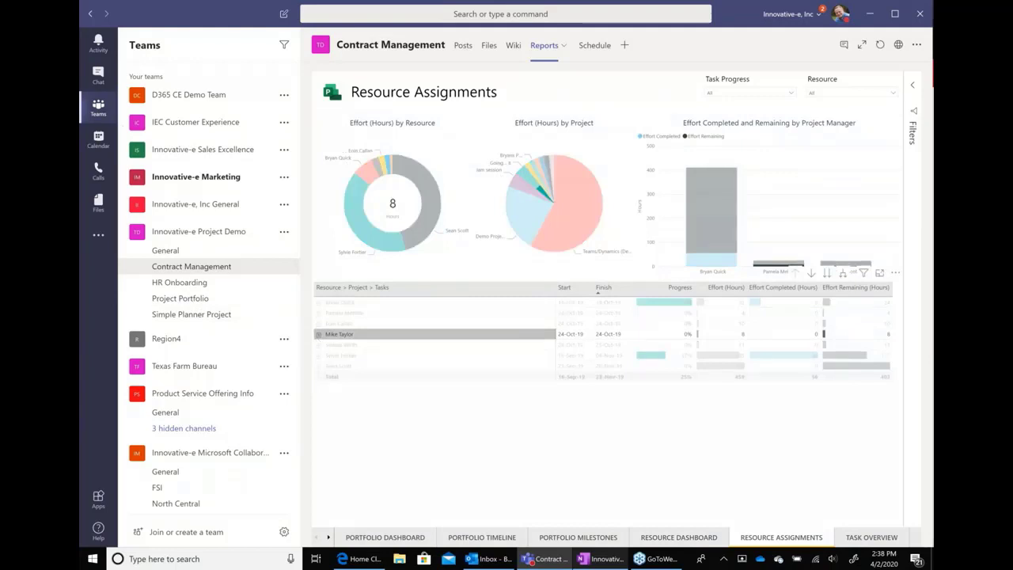
pyautogui.click(319, 335)
pyautogui.click(324, 344)
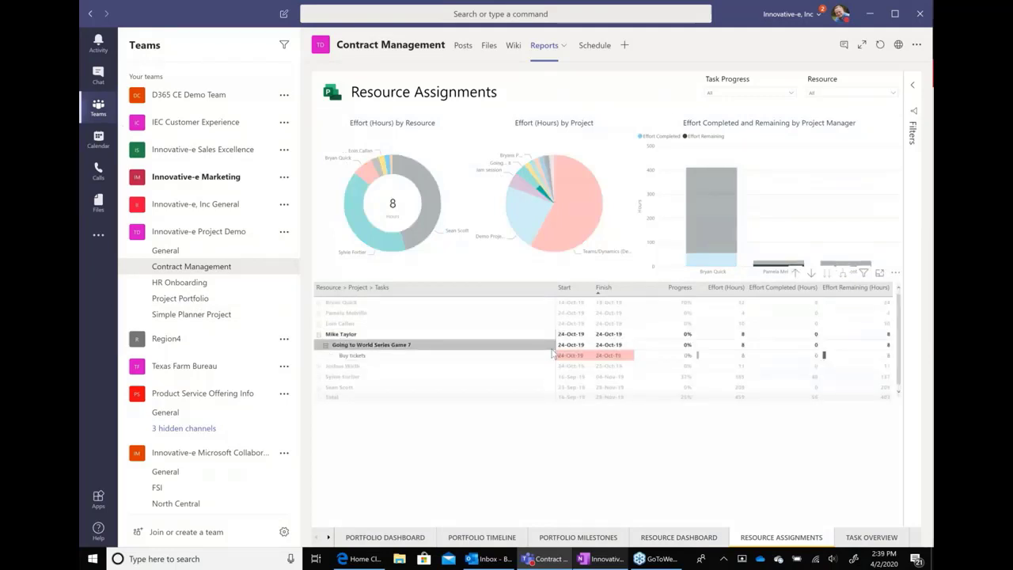
pyautogui.click(868, 538)
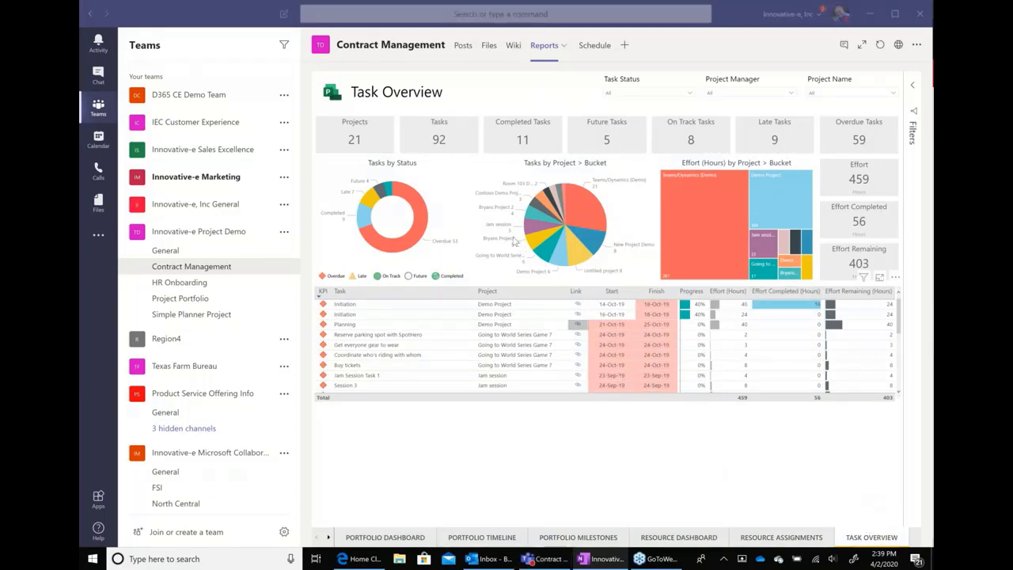
# Go to the General channel posts of the Innovative-e Project Demo team
pyautogui.moveTo(513, 241)
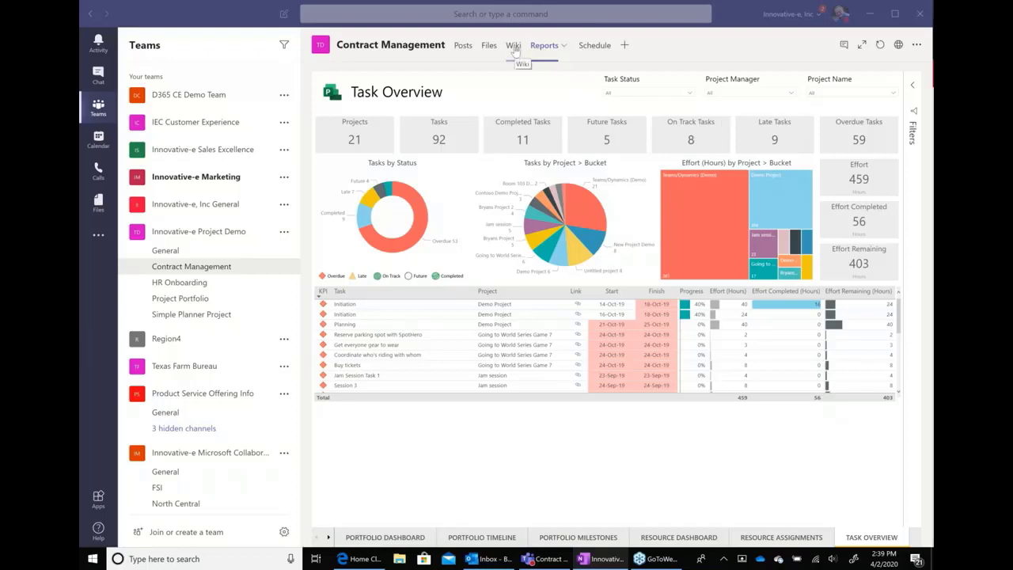
pyautogui.click(167, 251)
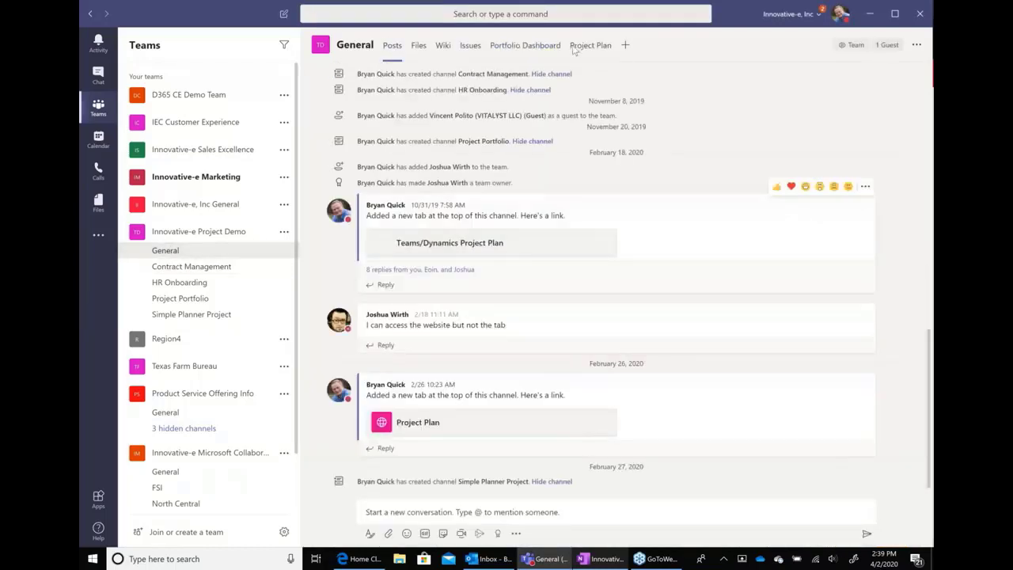
# Browse the General channel's Project Plan and Issues tabs, then go to the Contract Management channel
pyautogui.click(586, 51)
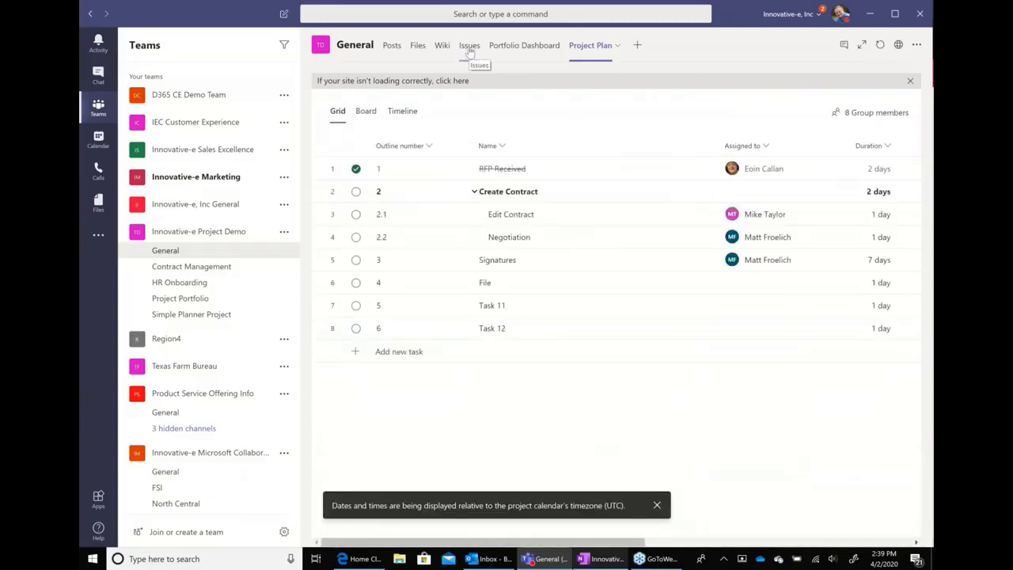
pyautogui.click(469, 48)
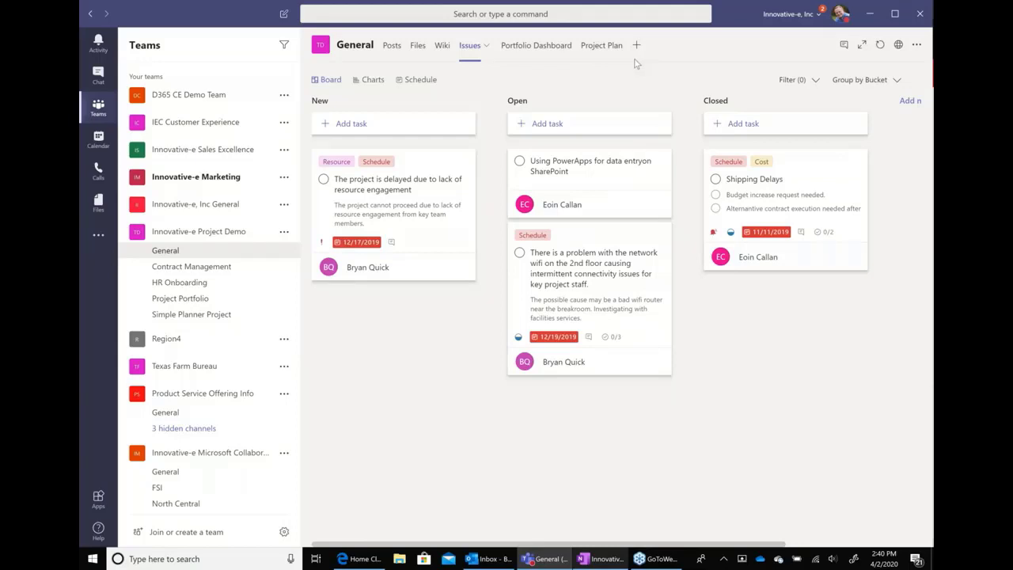
pyautogui.click(185, 272)
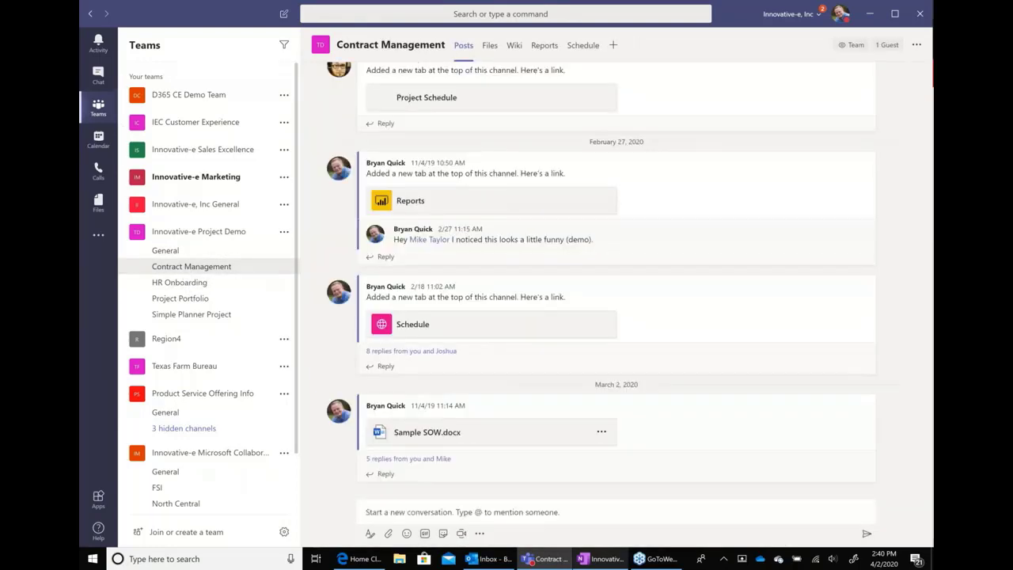
# Show the Contract Management Schedule tab as a board grouped by Progress
pyautogui.click(583, 46)
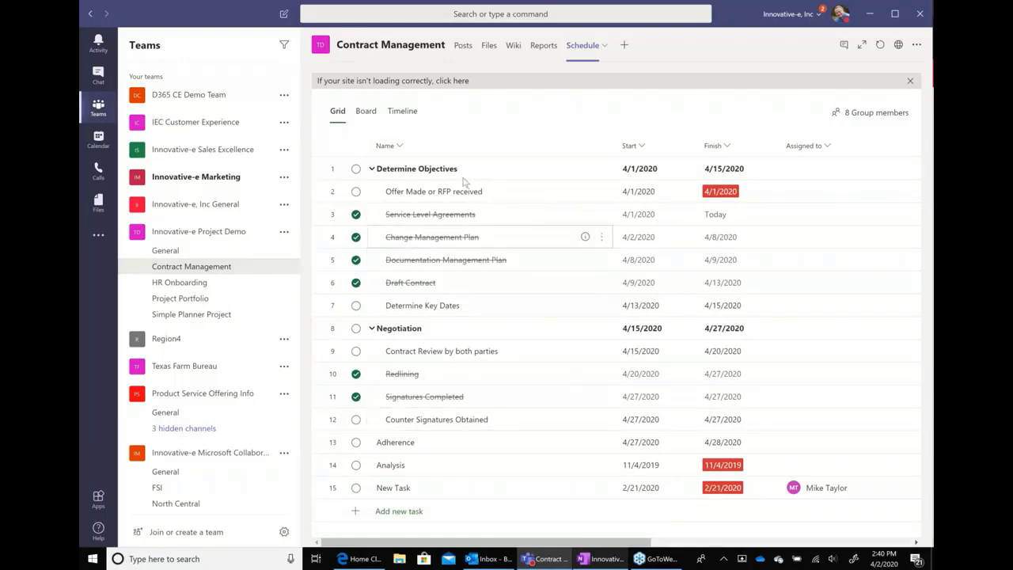
pyautogui.click(364, 115)
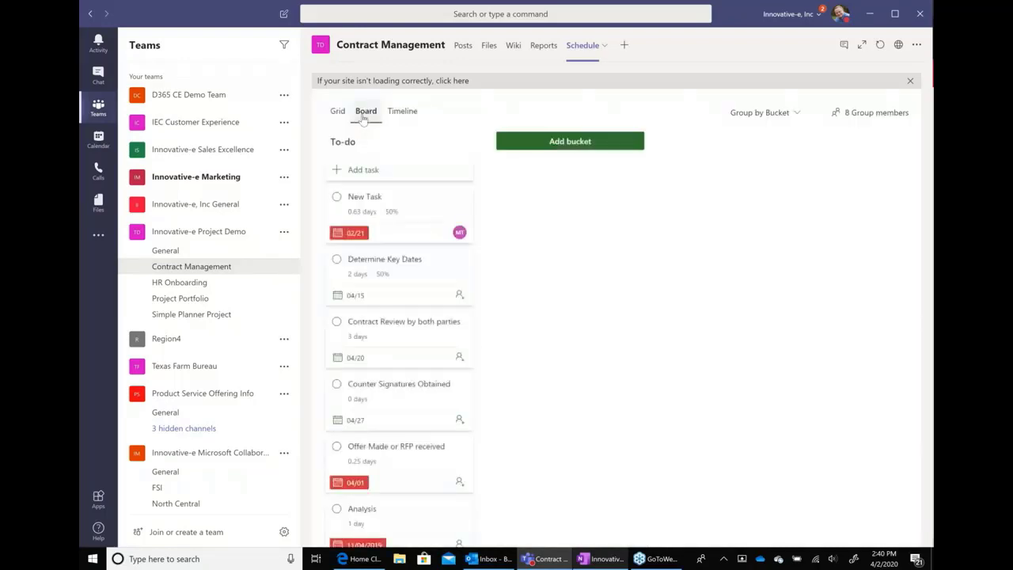
pyautogui.click(779, 115)
pyautogui.click(776, 160)
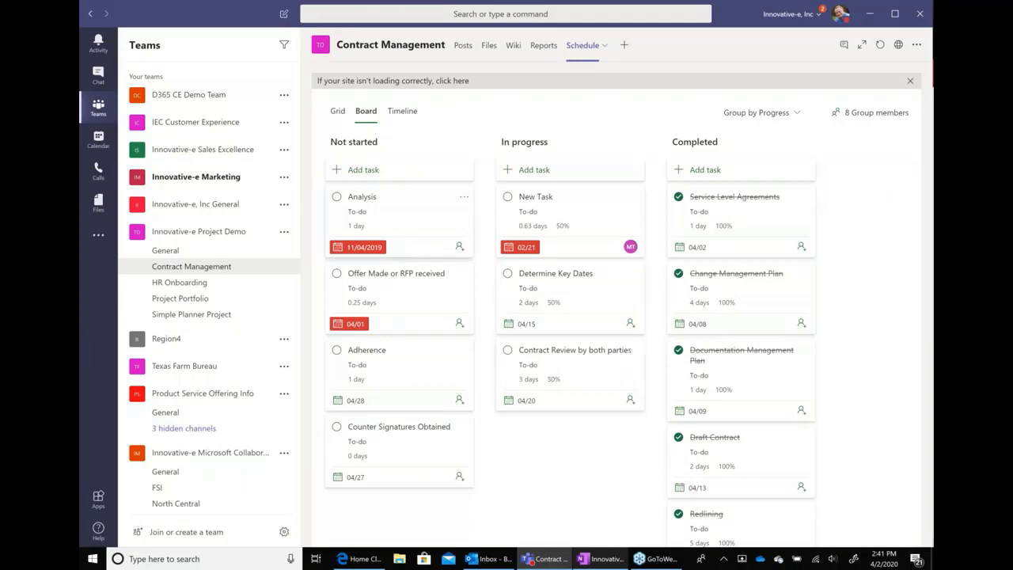
# Switch the Contract Management schedule back to Grid view to watch co-authored updates
pyautogui.click(337, 112)
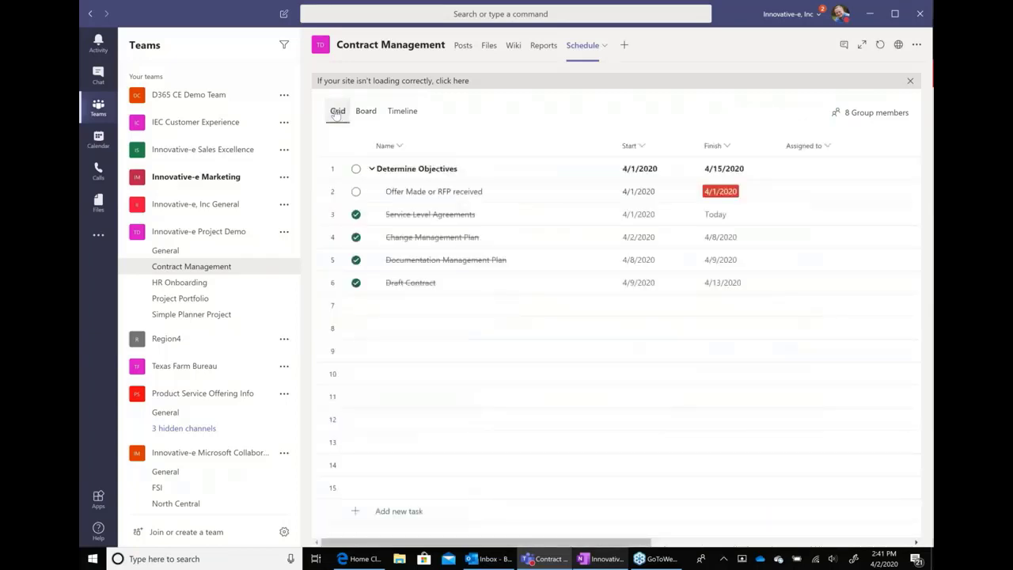